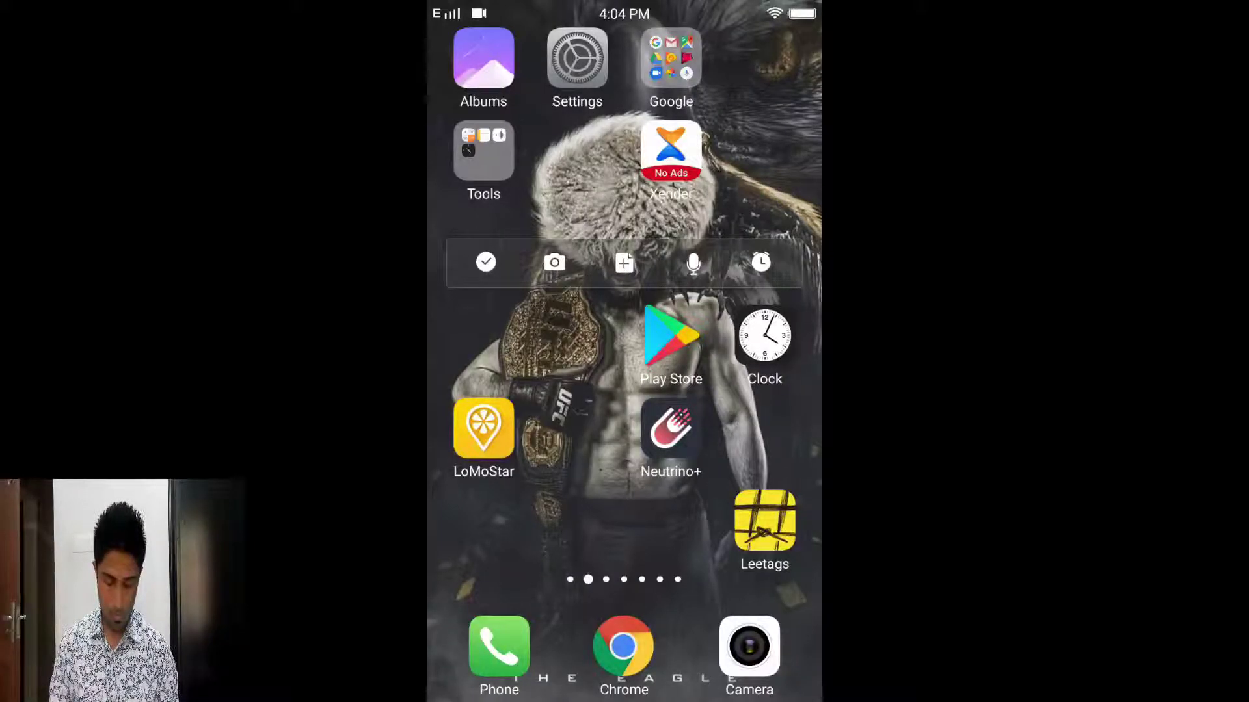
Search 'du screen recorder' in the Play Store to confirm it's installed, then return home
{"action": "left_click", "coordinate": [664, 345]}
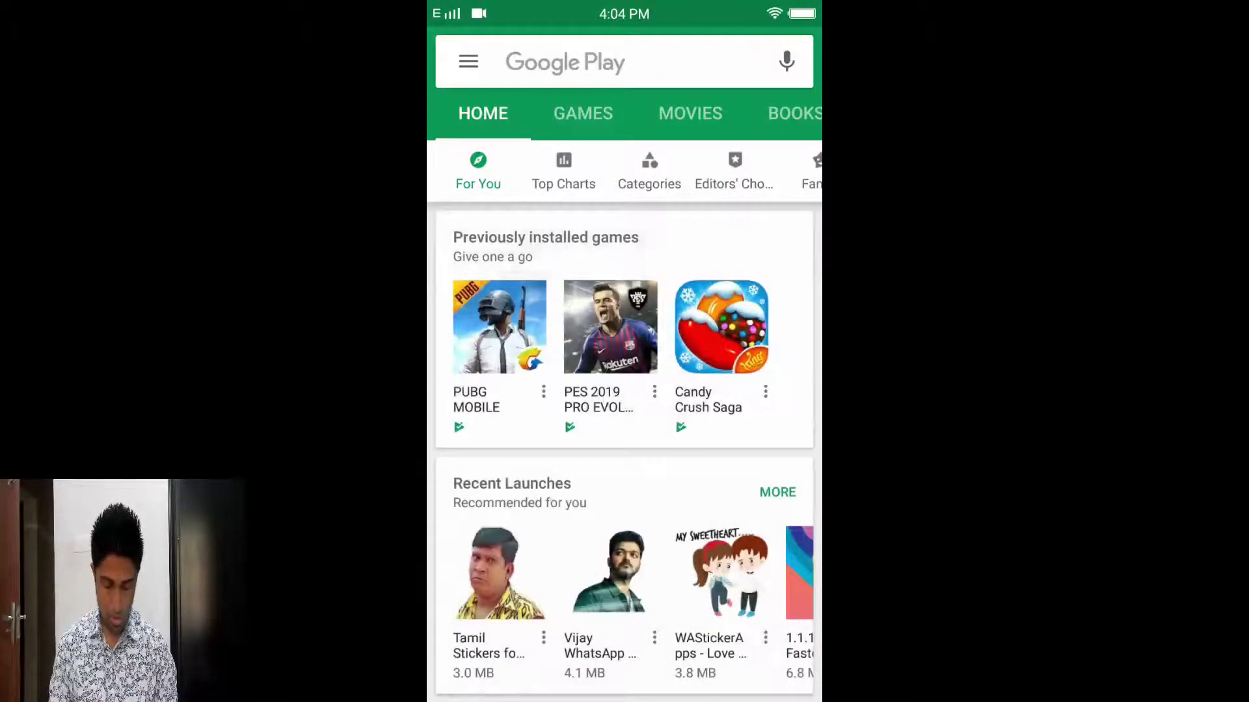
{"action": "left_click", "coordinate": [585, 60]}
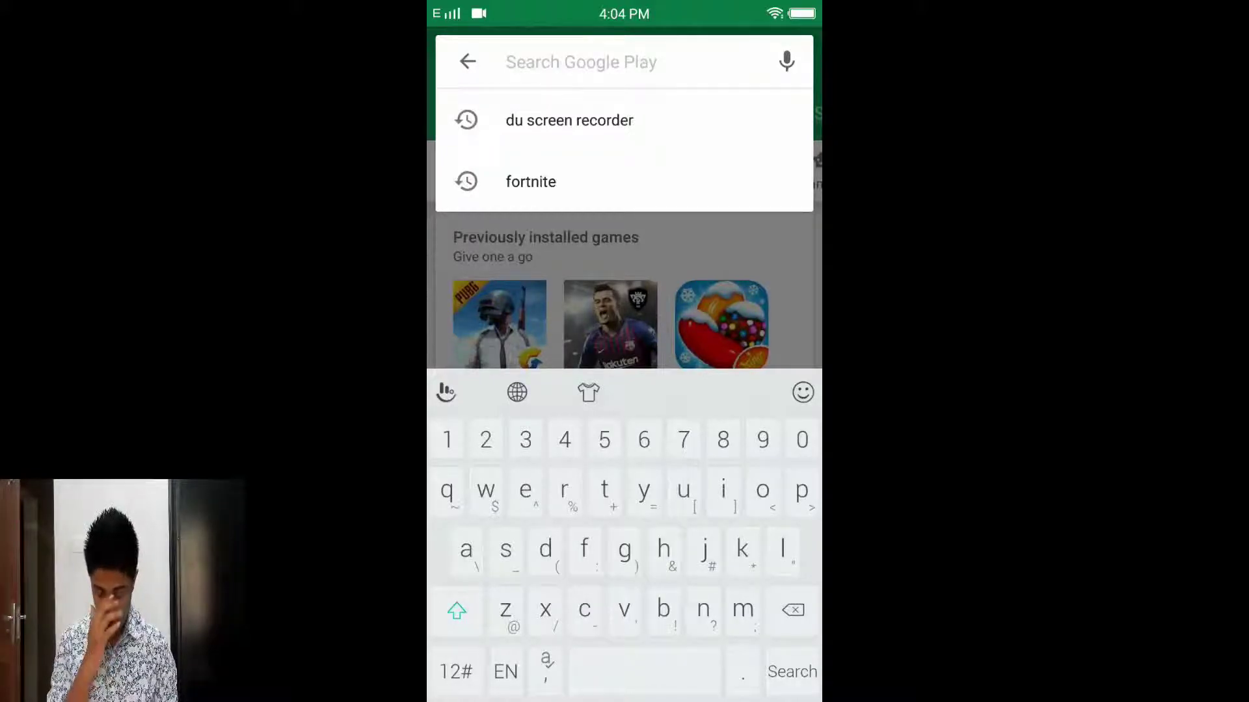
{"action": "left_click", "coordinate": [569, 119]}
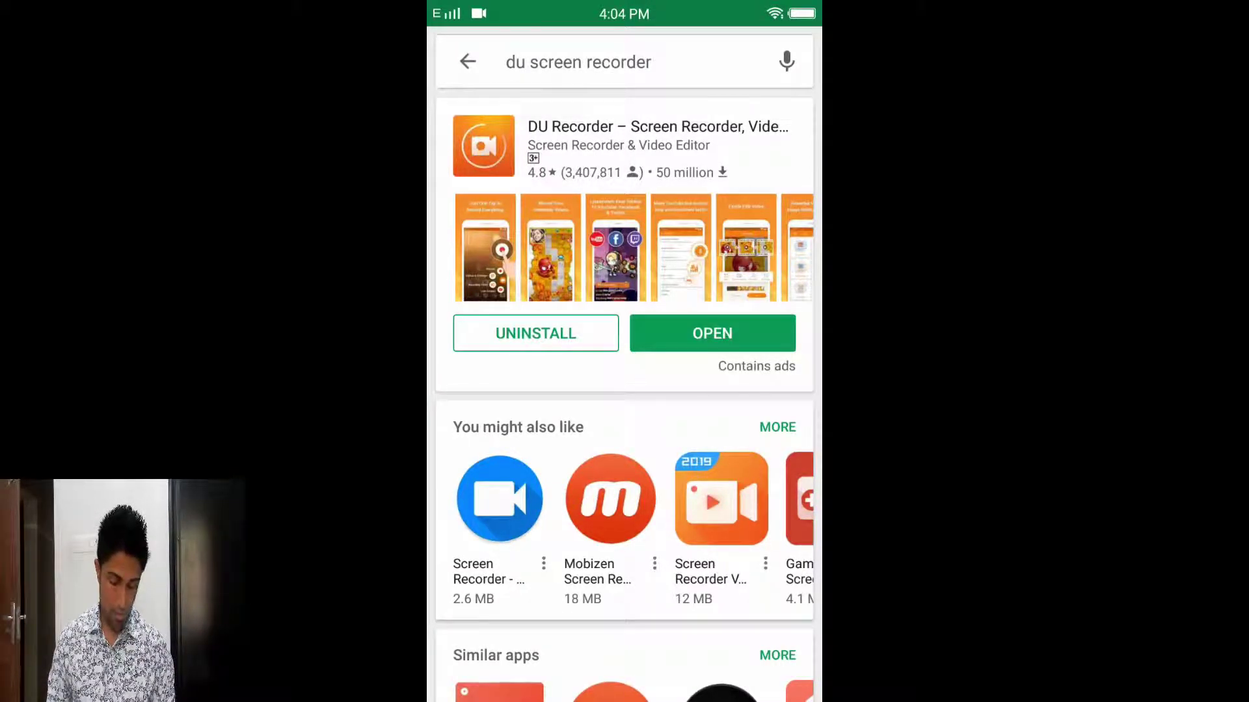
{"action": "scroll", "coordinate": [625, 390], "scroll_direction": "down", "scroll_amount": 2}
{"action": "key", "text": "super"}
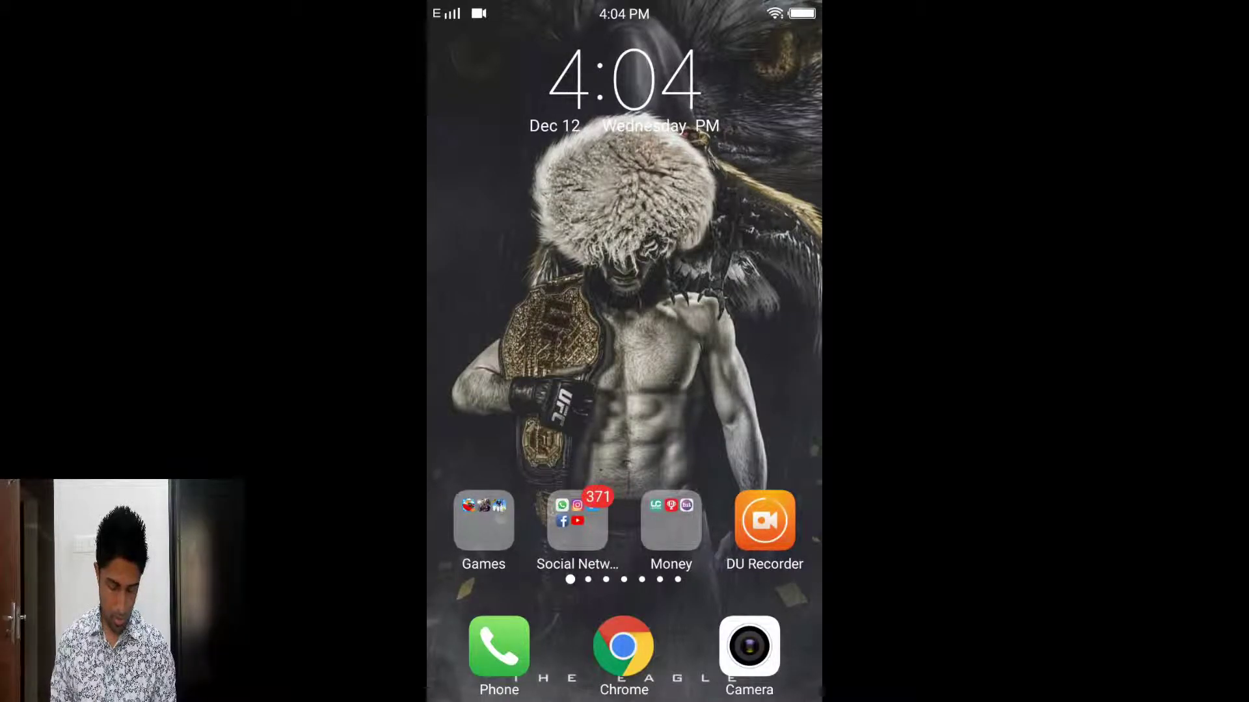
Launch DU Recorder and choose LIVE from its floating bubble menu
{"action": "left_click", "coordinate": [765, 520]}
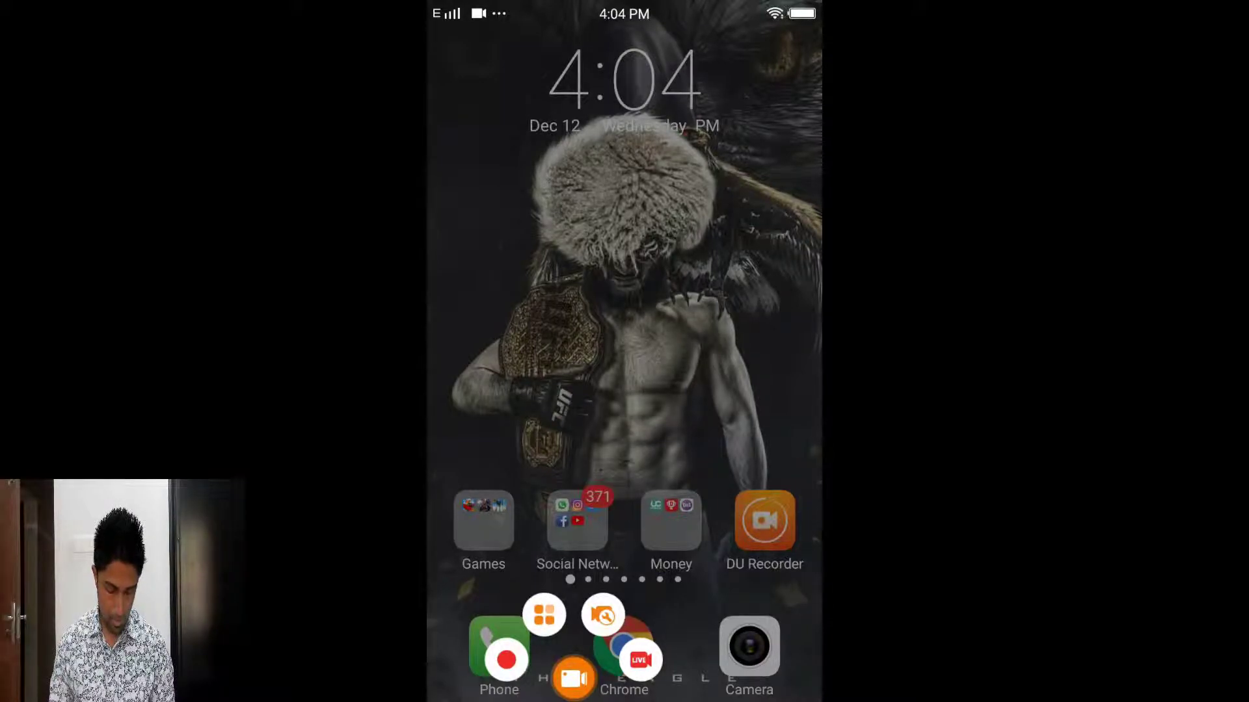
{"action": "left_click", "coordinate": [573, 679]}
{"action": "left_click", "coordinate": [710, 589]}
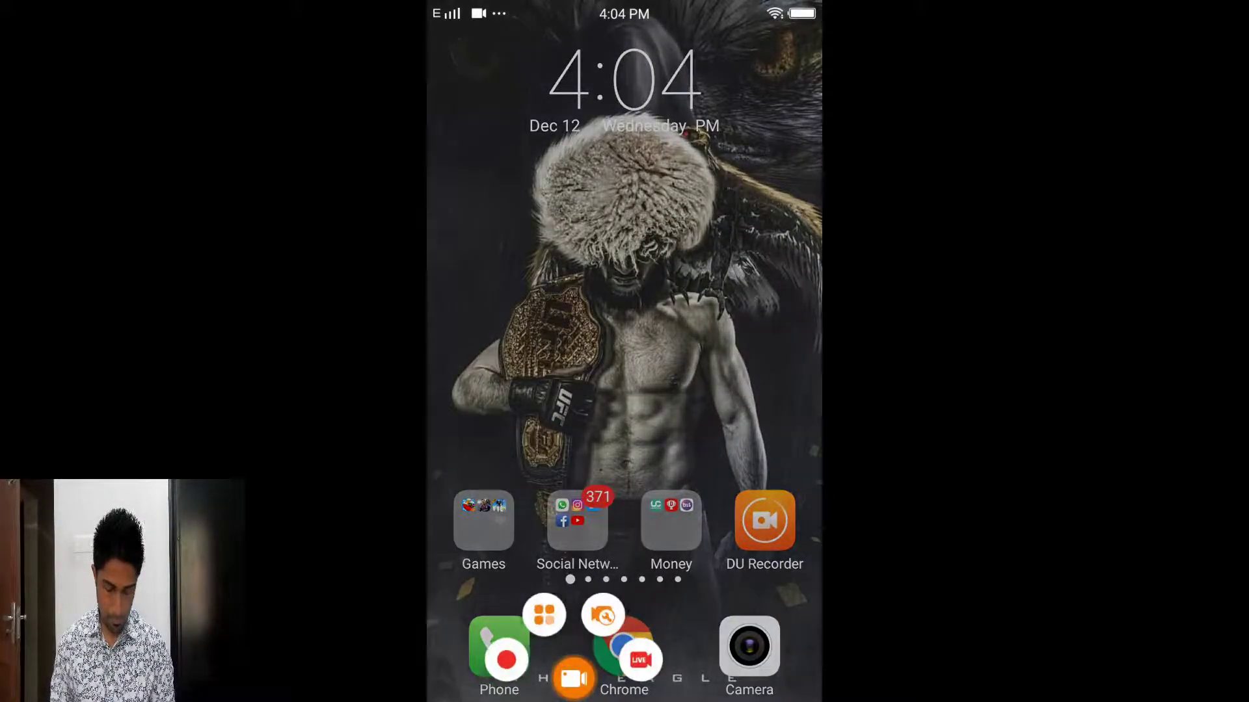
{"action": "left_click", "coordinate": [641, 659]}
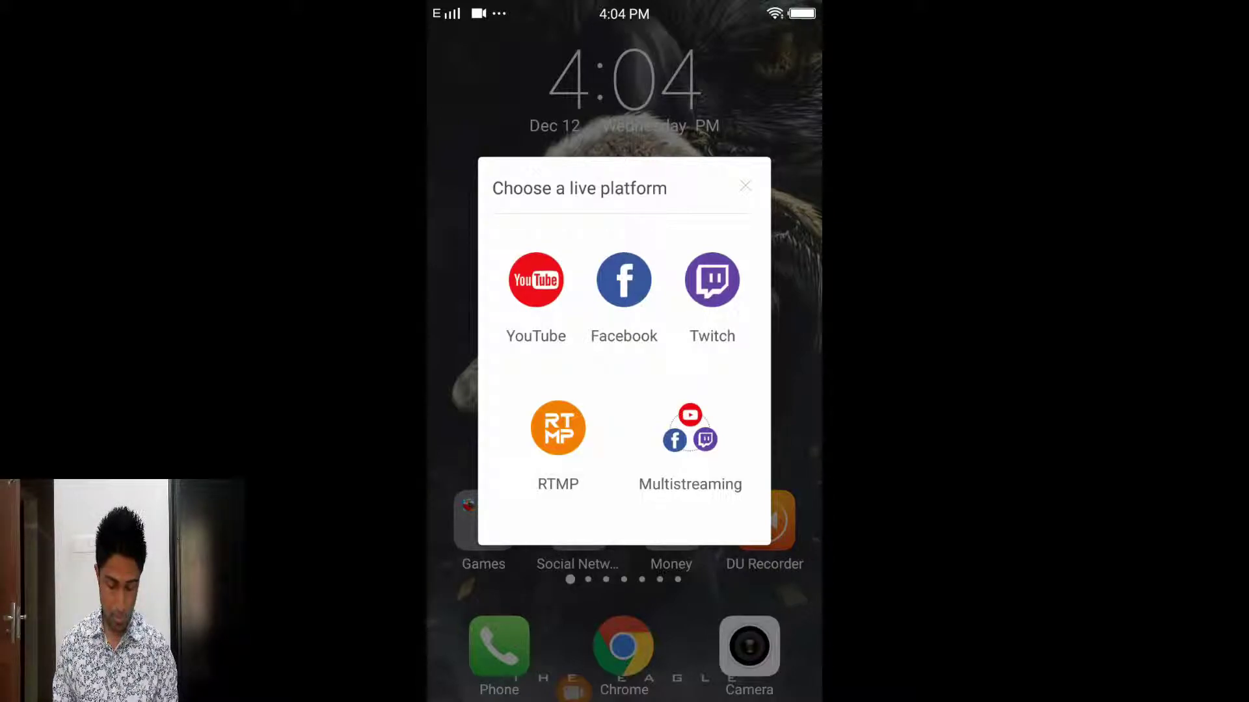
Choose Multistreaming and bind a YouTube channel, allowing DU Recorder access to the Google account
{"action": "left_click", "coordinate": [689, 442]}
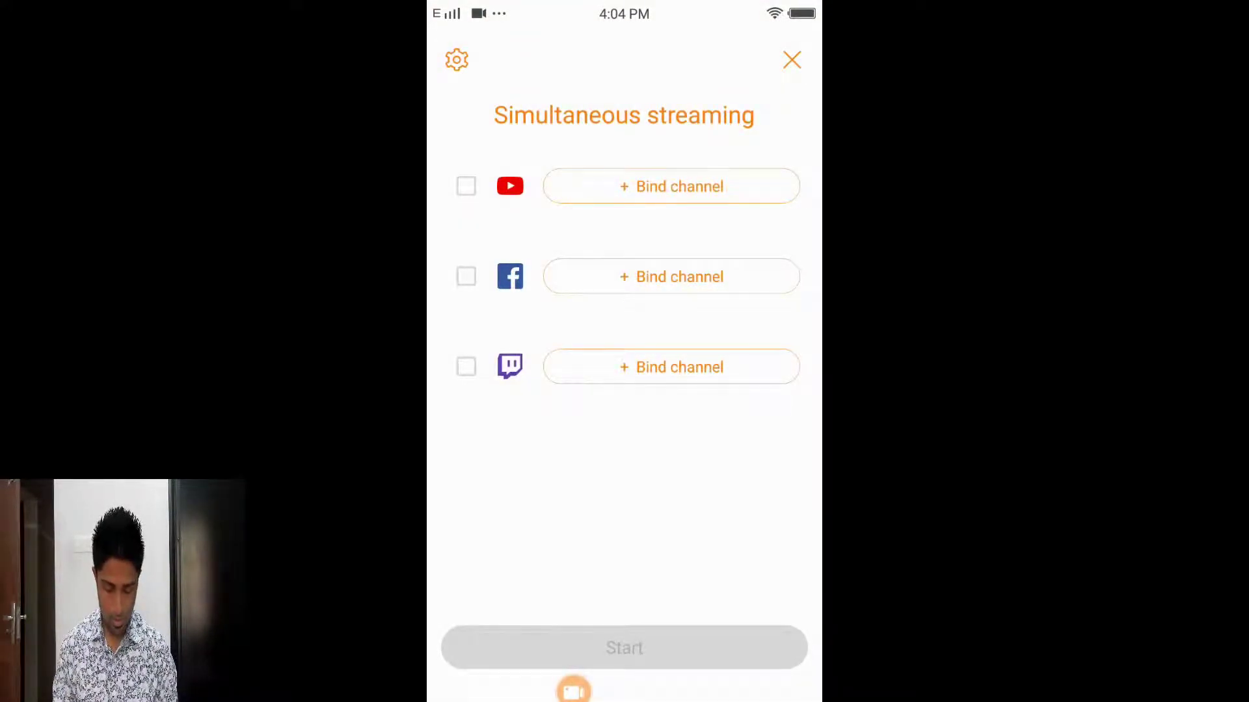
{"action": "left_click", "coordinate": [671, 186]}
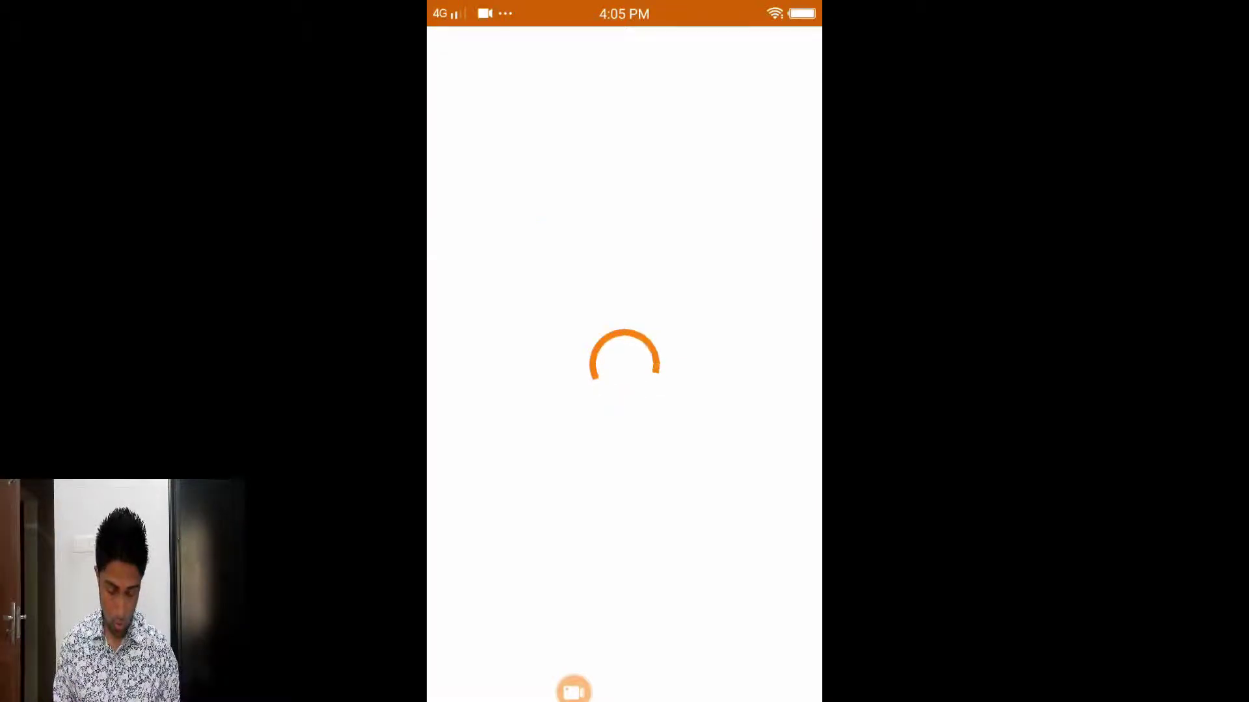
{"action": "scroll", "coordinate": [624, 364], "scroll_direction": "down", "scroll_amount": 3}
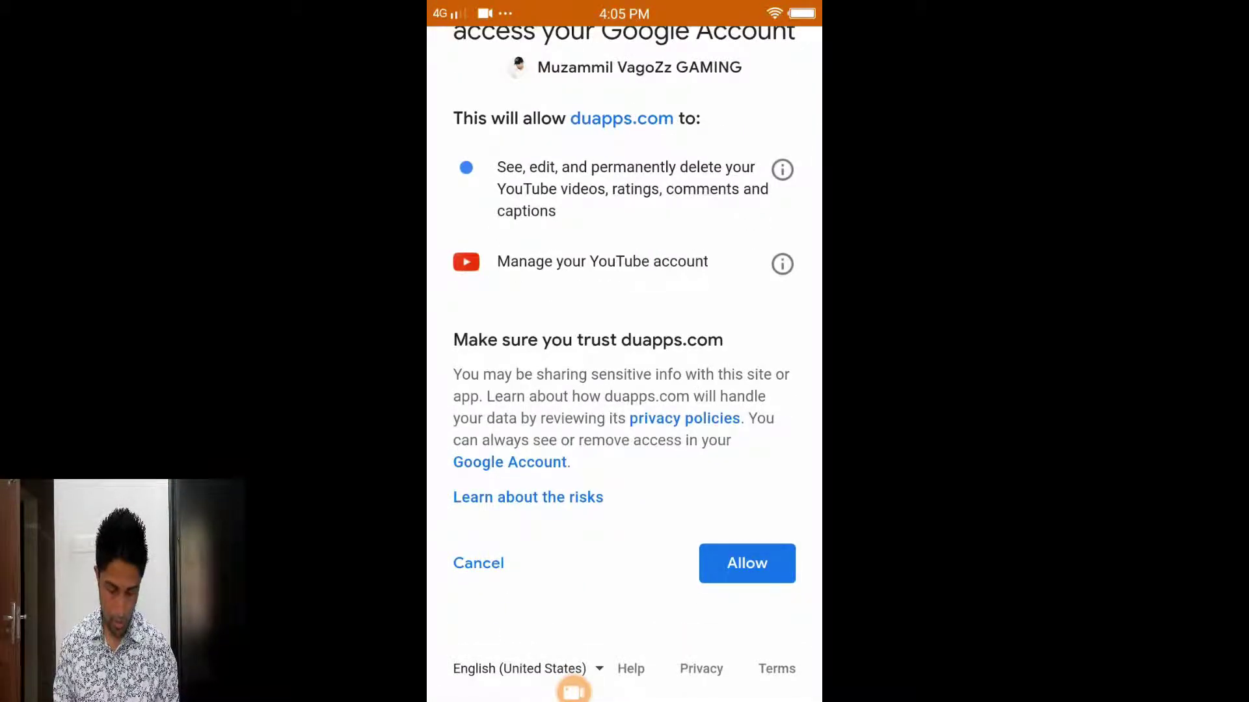
{"action": "left_click", "coordinate": [746, 564]}
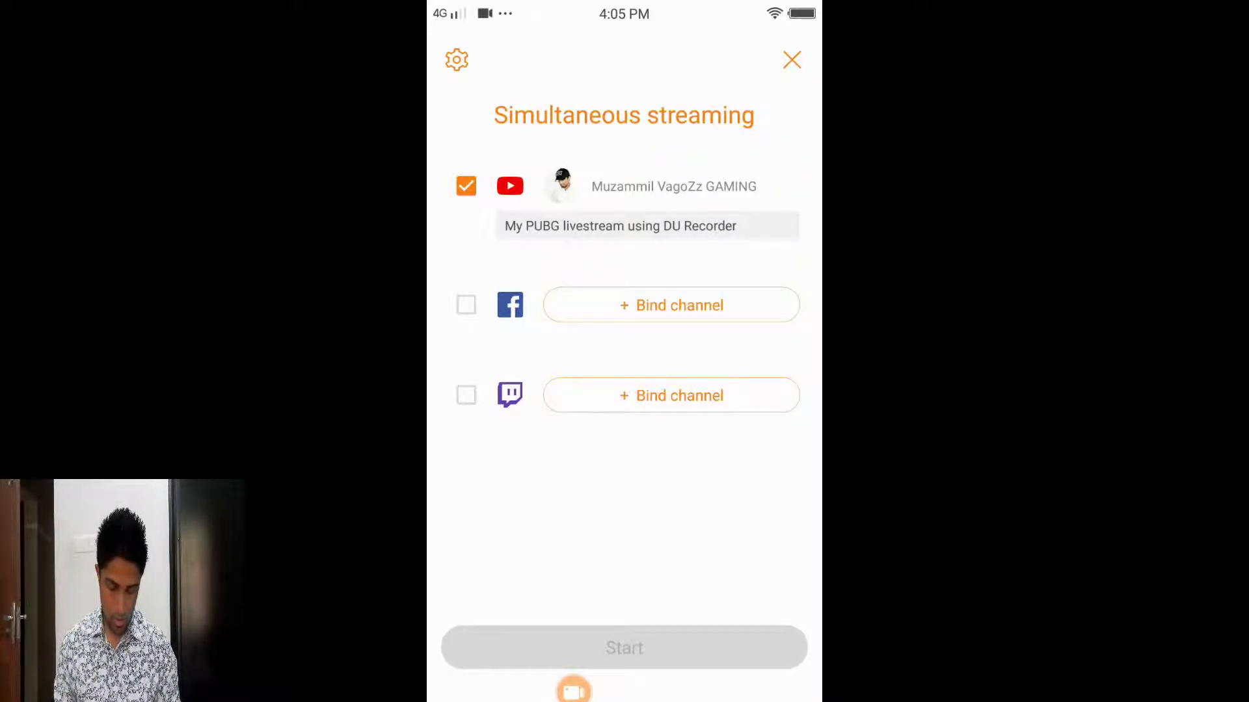
Bind a Facebook account and set its stream to go live to the gaming page
{"action": "left_click", "coordinate": [671, 305]}
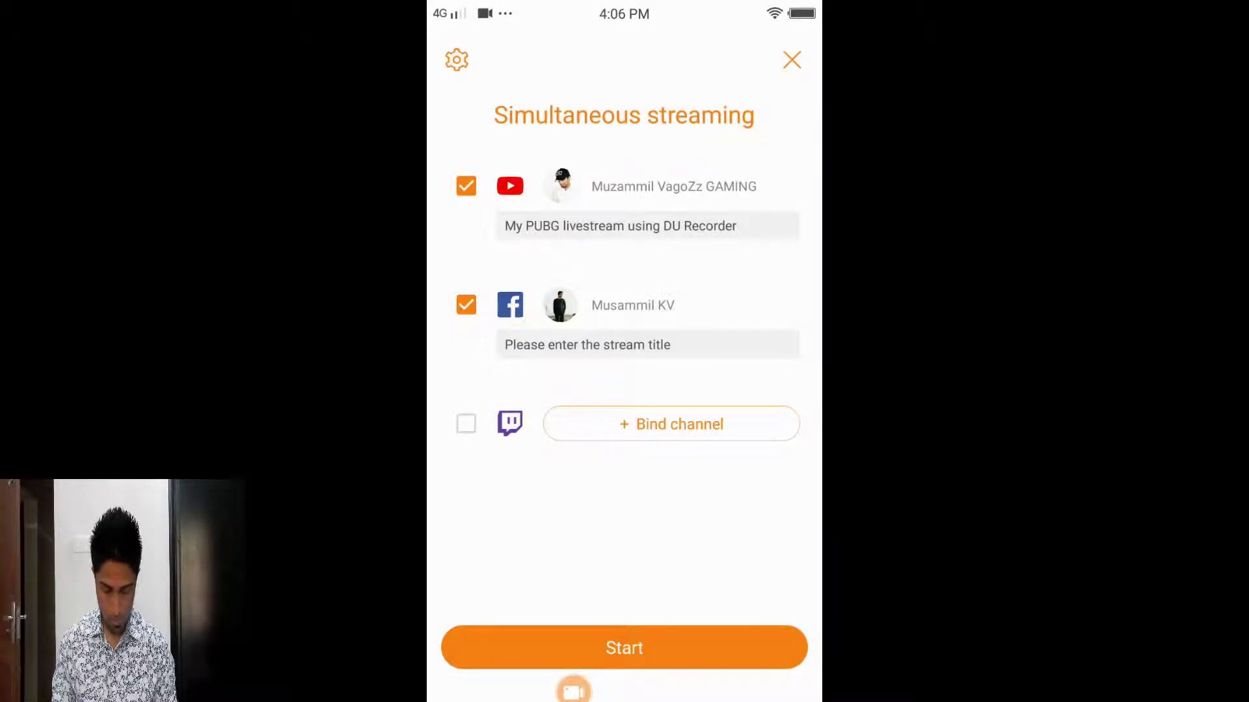
{"action": "left_click", "coordinate": [587, 344]}
{"action": "left_click", "coordinate": [669, 126]}
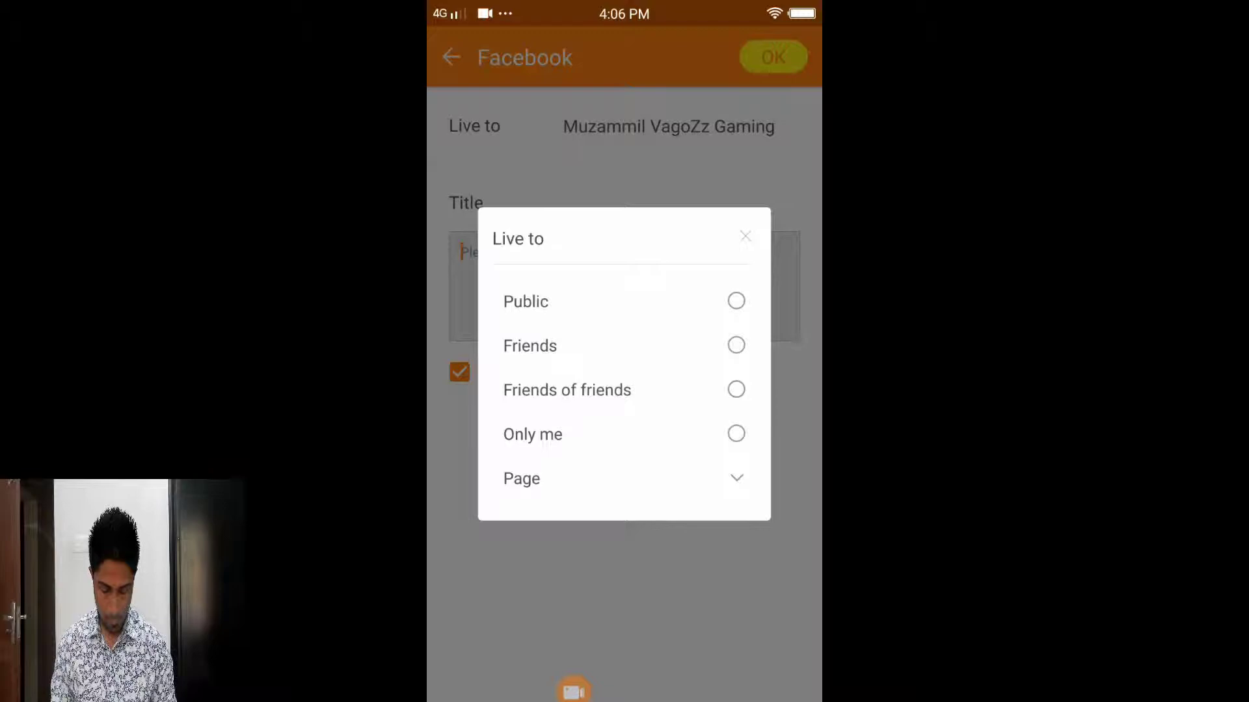
{"action": "left_click", "coordinate": [521, 478]}
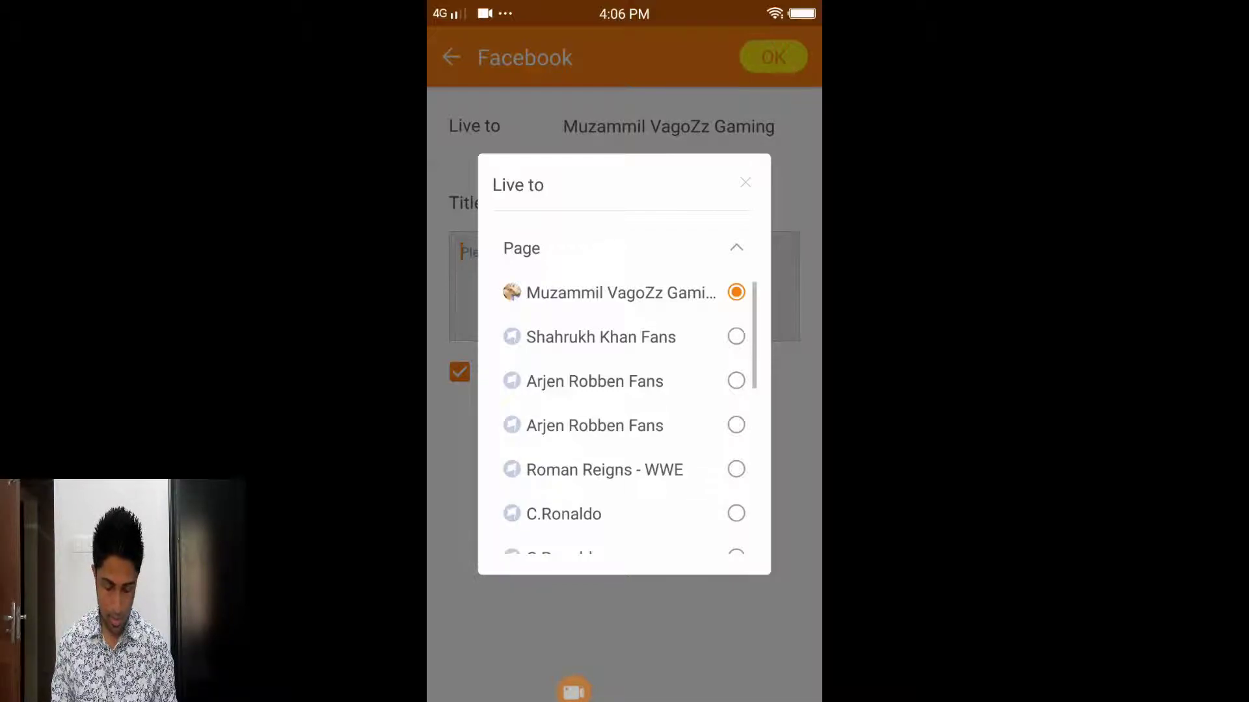
{"action": "left_click", "coordinate": [636, 292]}
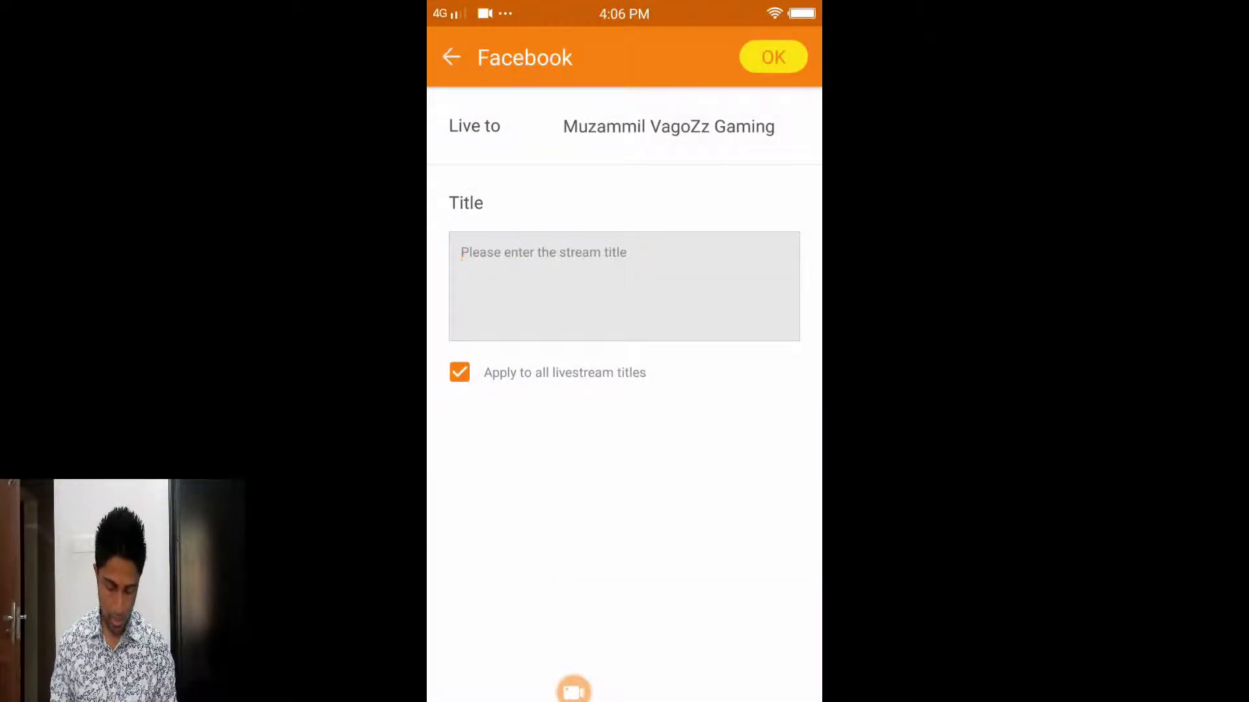
{"action": "left_click", "coordinate": [773, 57]}
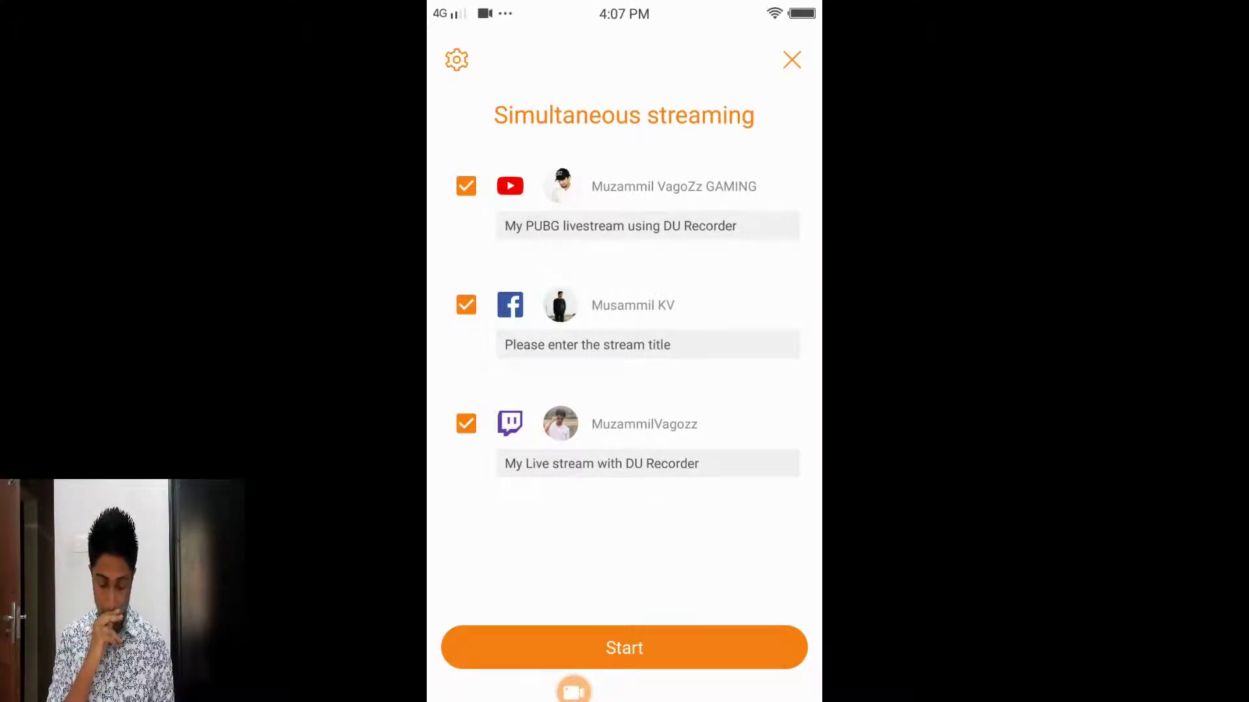
Open the YouTube stream settings from the Simultaneous streaming screen
{"action": "left_click", "coordinate": [662, 221]}
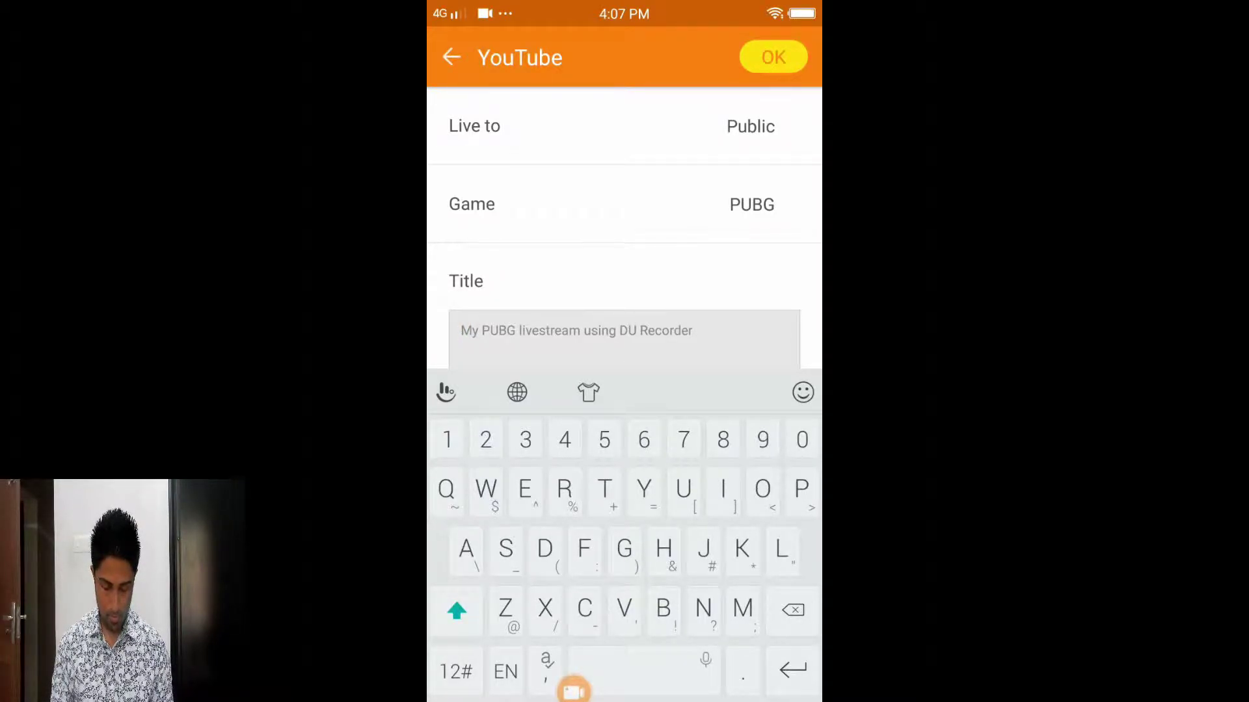
Change the YouTube stream title to 'Pubg gaming mode on'
{"action": "type", "text": "Pubg gam"}
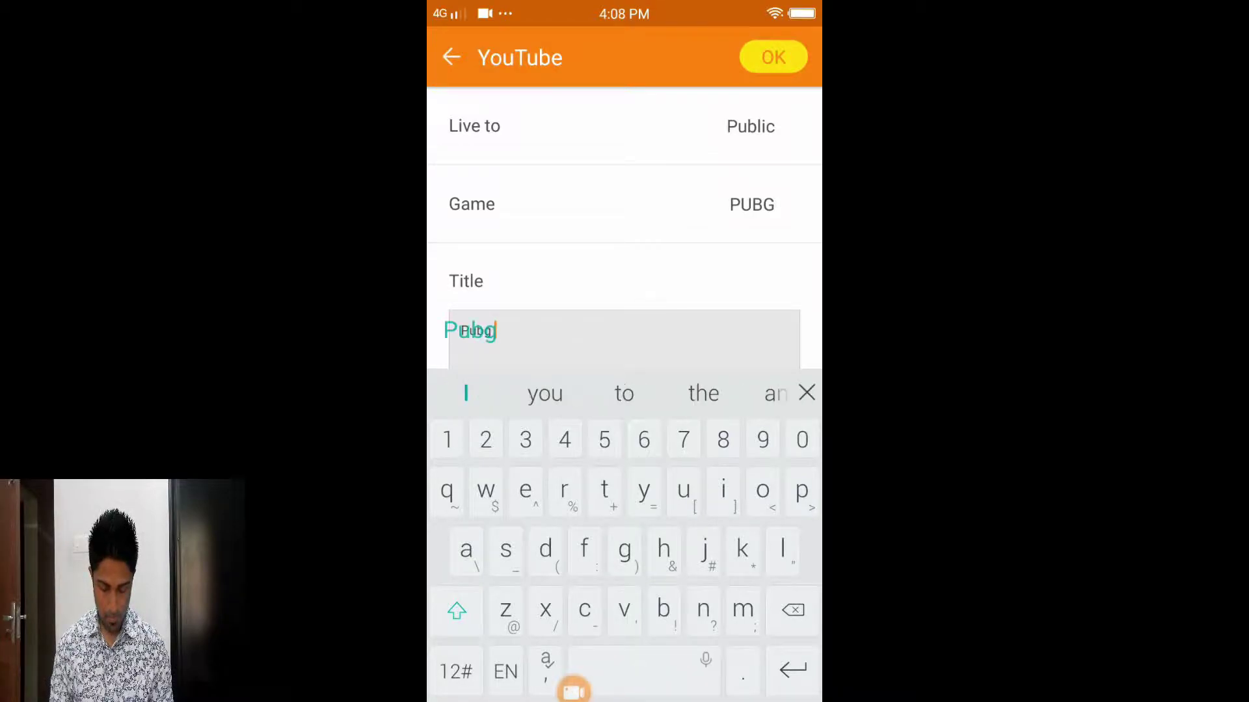
{"action": "type", "text": "i"}
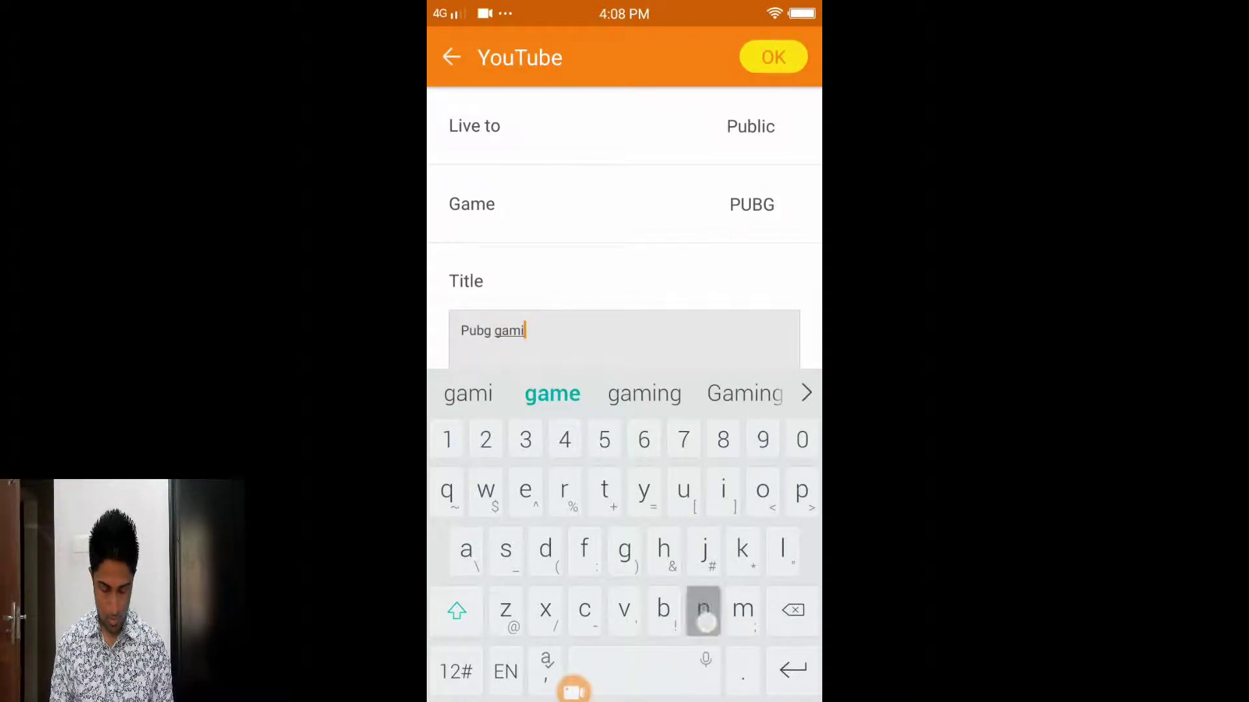
{"action": "type", "text": "ng mosee"}
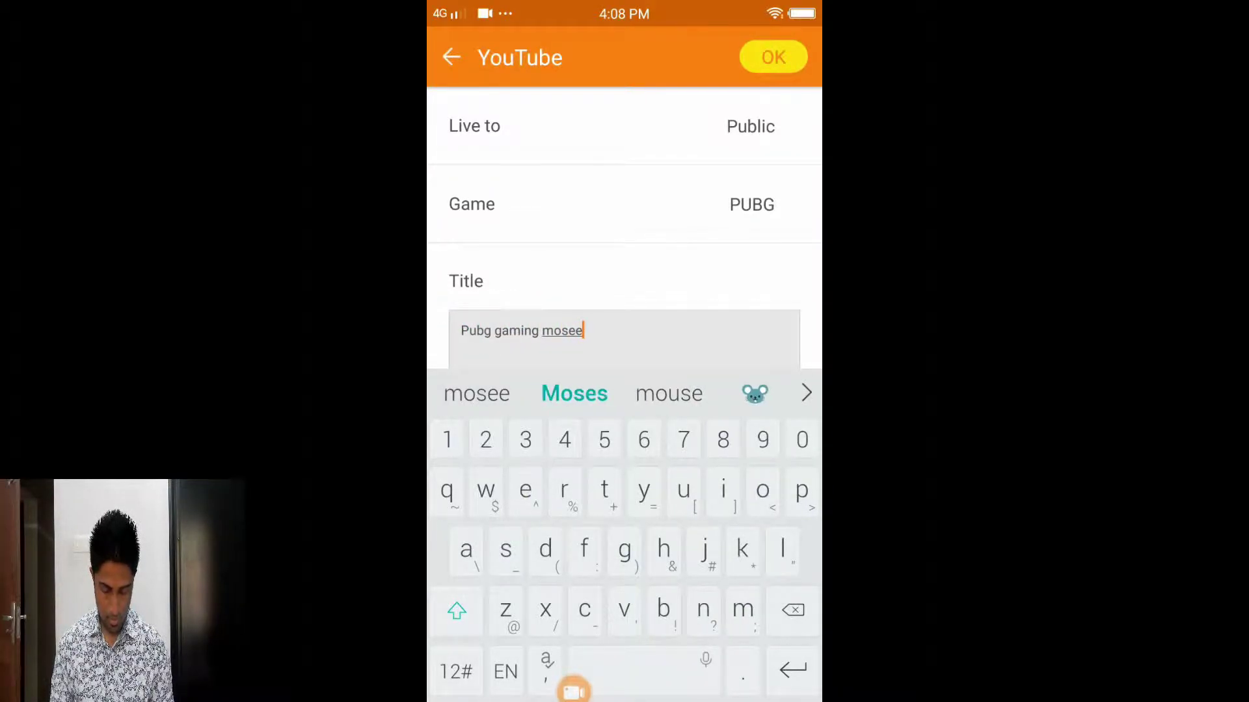
{"action": "key", "text": "BackSpace"}
{"action": "key", "text": "BackSpace"}
{"action": "key", "text": "BackSpace"}
{"action": "type", "text": "de on"}
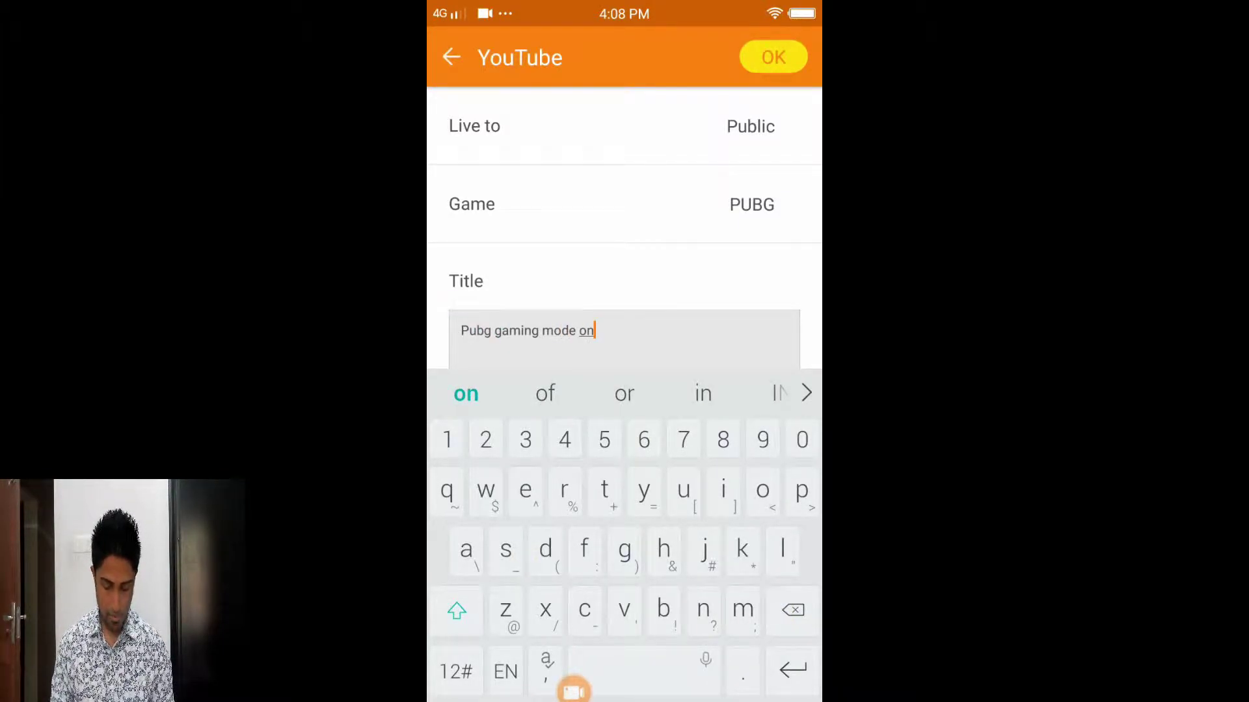
Set the YouTube stream's game category to Overwatch
{"action": "left_click", "coordinate": [751, 205]}
{"action": "left_click", "coordinate": [504, 114]}
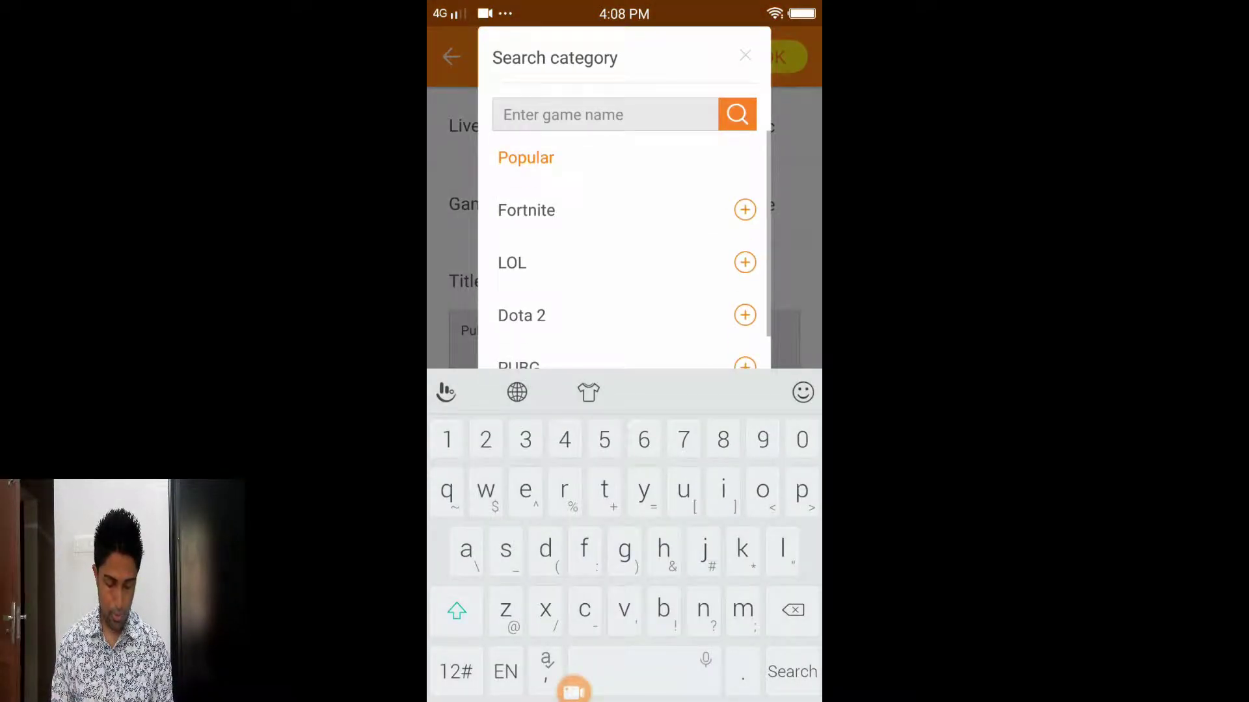
{"action": "scroll", "coordinate": [624, 247], "scroll_direction": "down", "scroll_amount": 2}
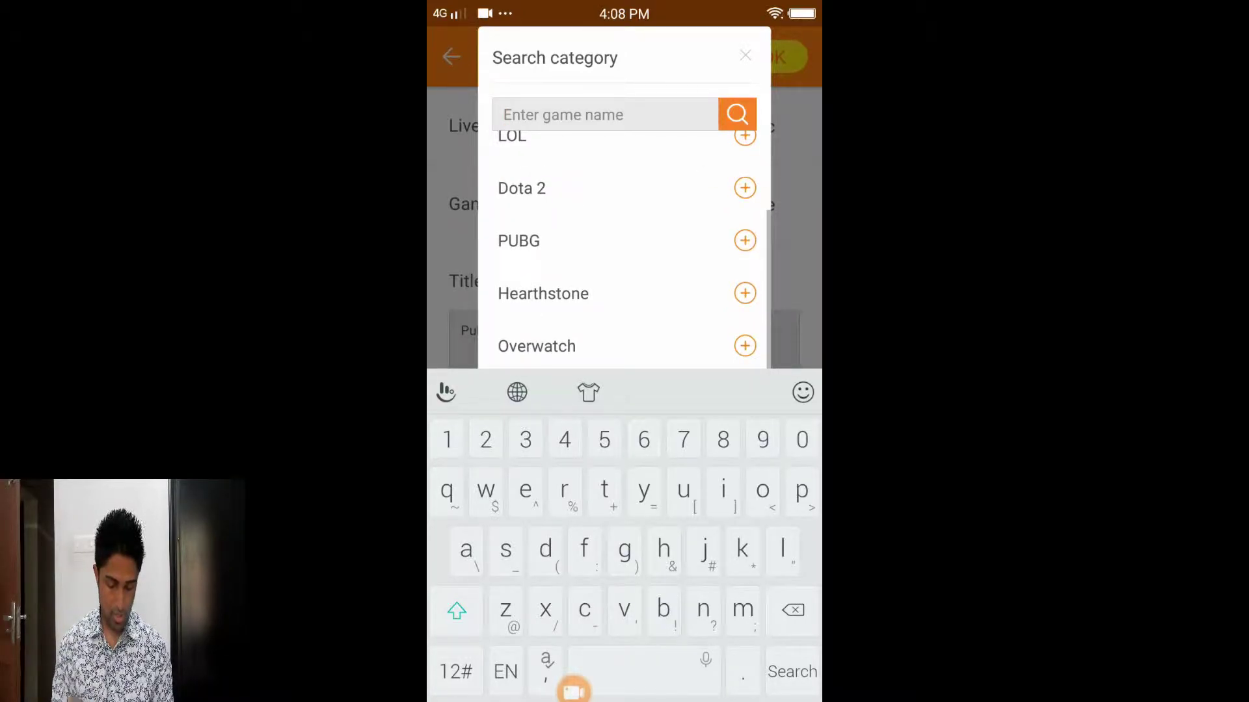
{"action": "left_click", "coordinate": [744, 273]}
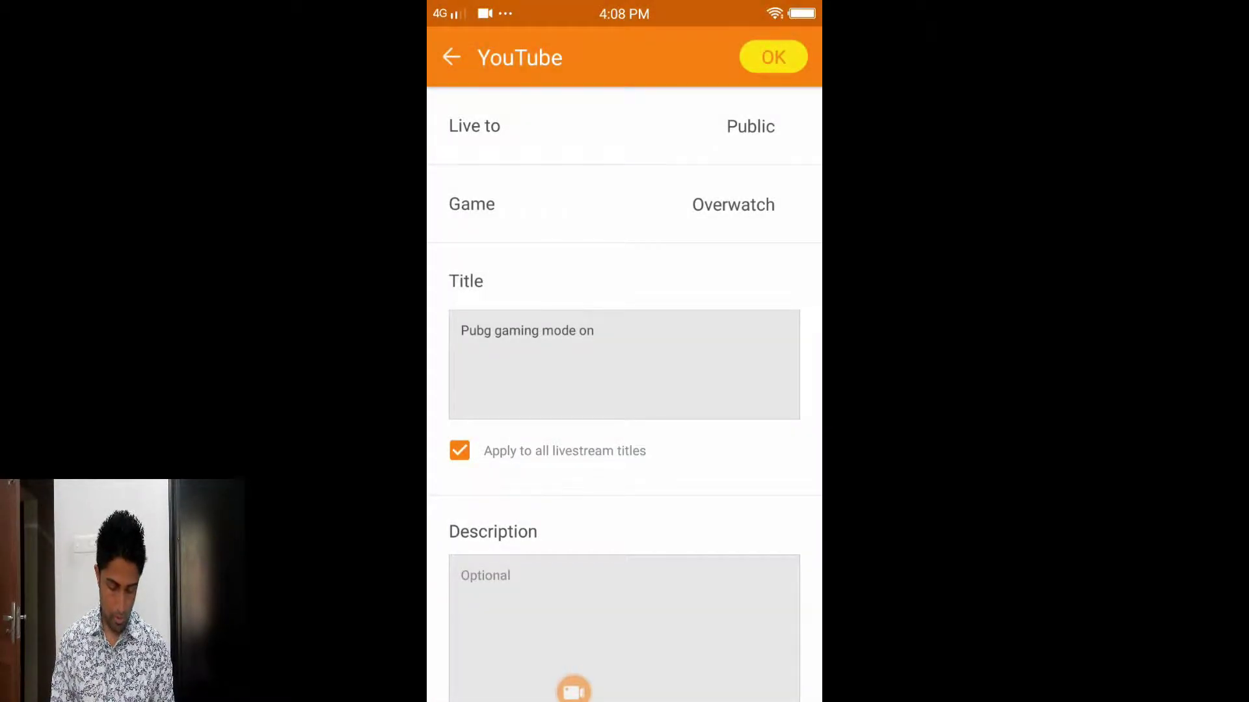
Enter the description 'vqhjsjwjsjhe', keep 'Apply to all livestream titles' checked, and save
{"action": "left_click", "coordinate": [494, 586]}
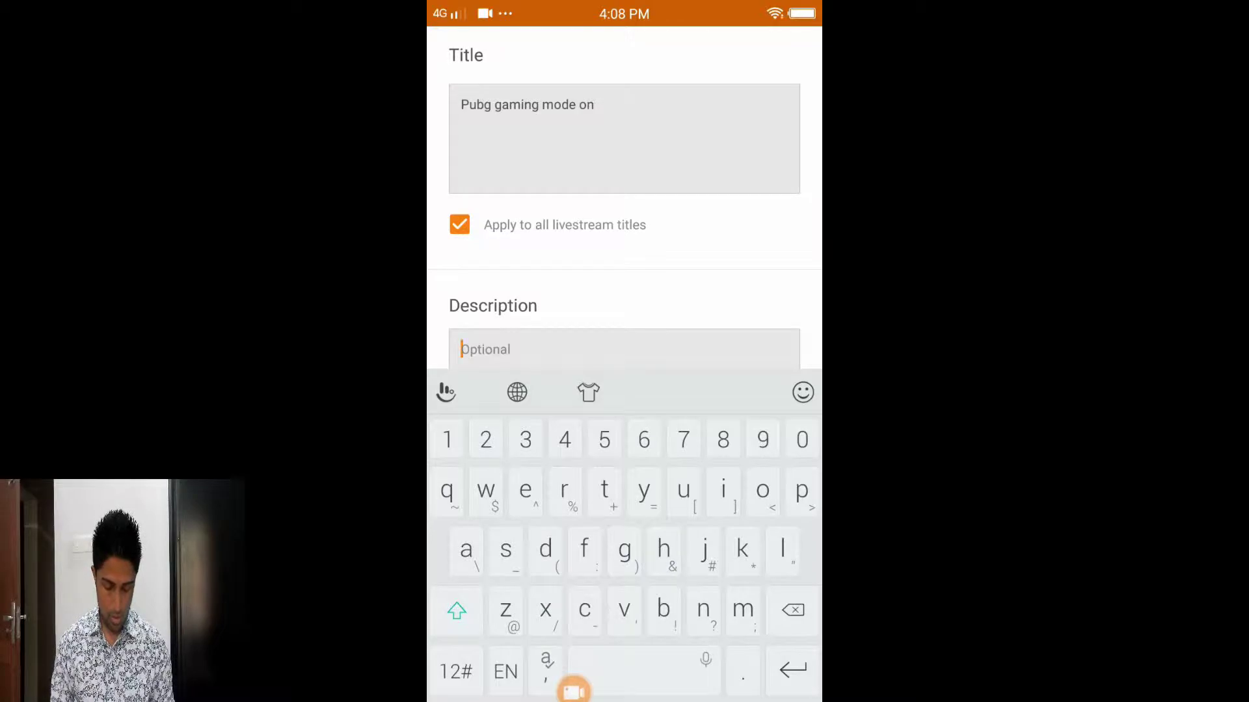
{"action": "left_click", "coordinate": [456, 610]}
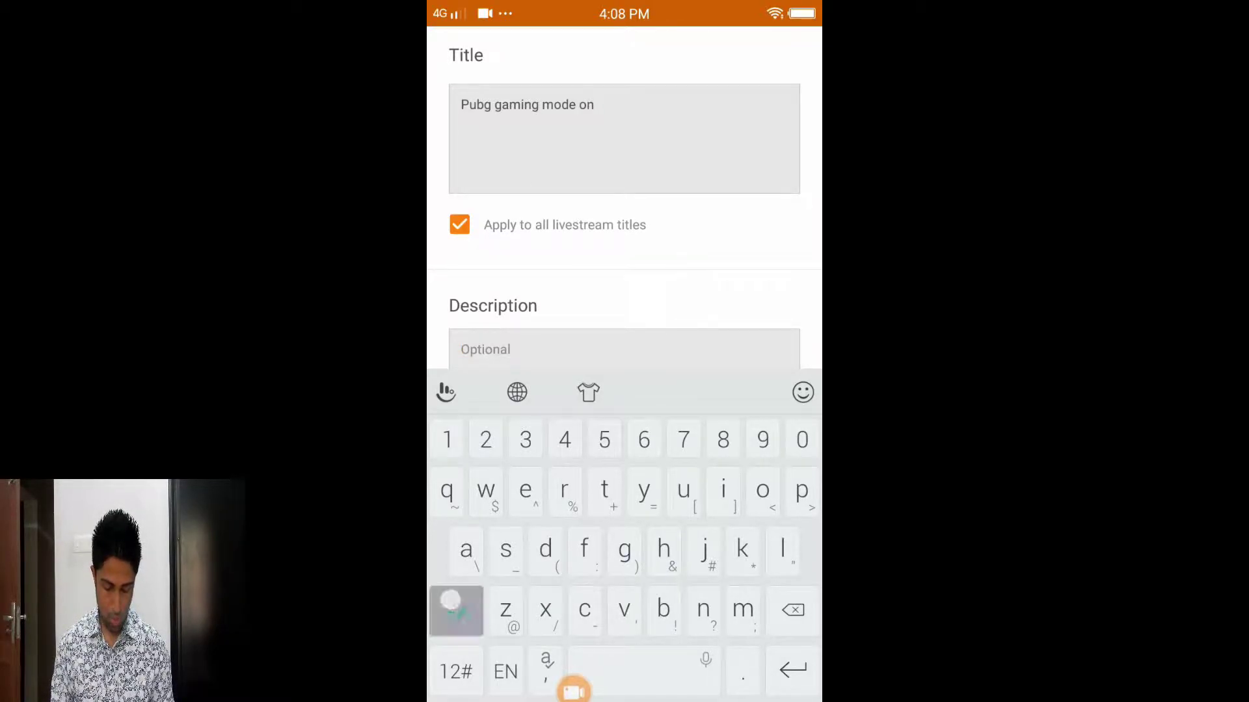
{"action": "left_click", "coordinate": [457, 610]}
{"action": "type", "text": "vqhjsjwjsjhe"}
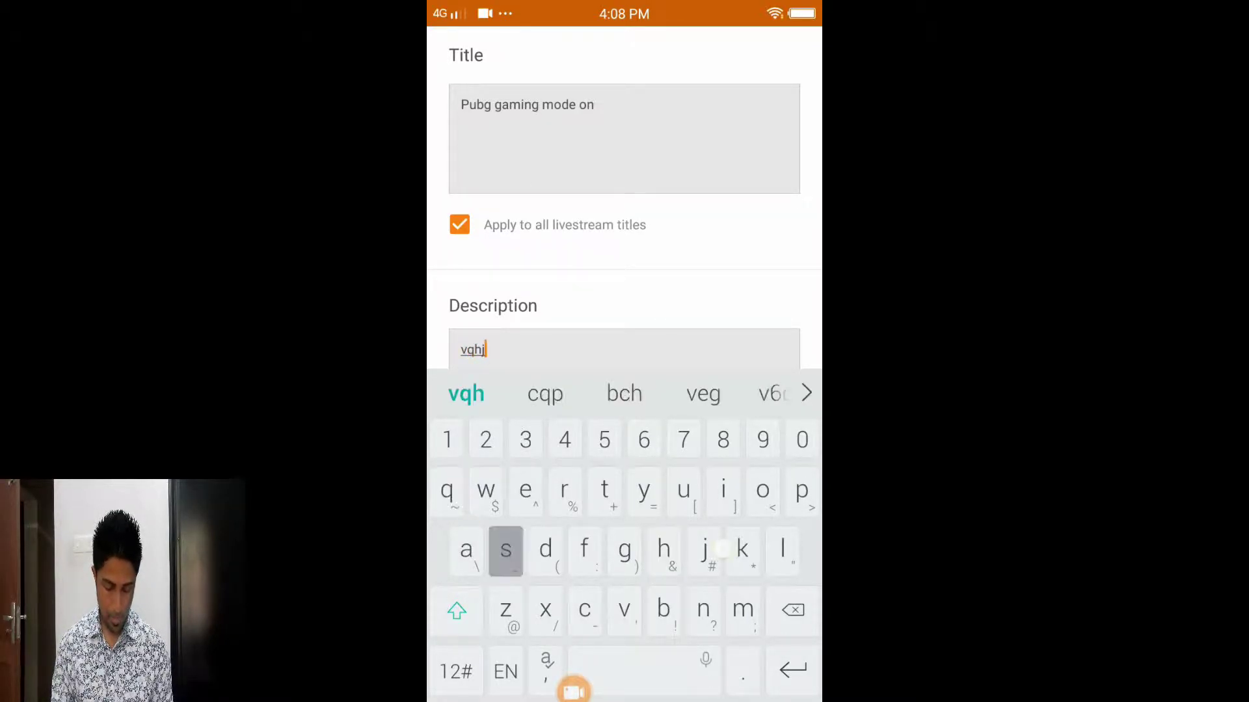
{"action": "key", "text": "Escape"}
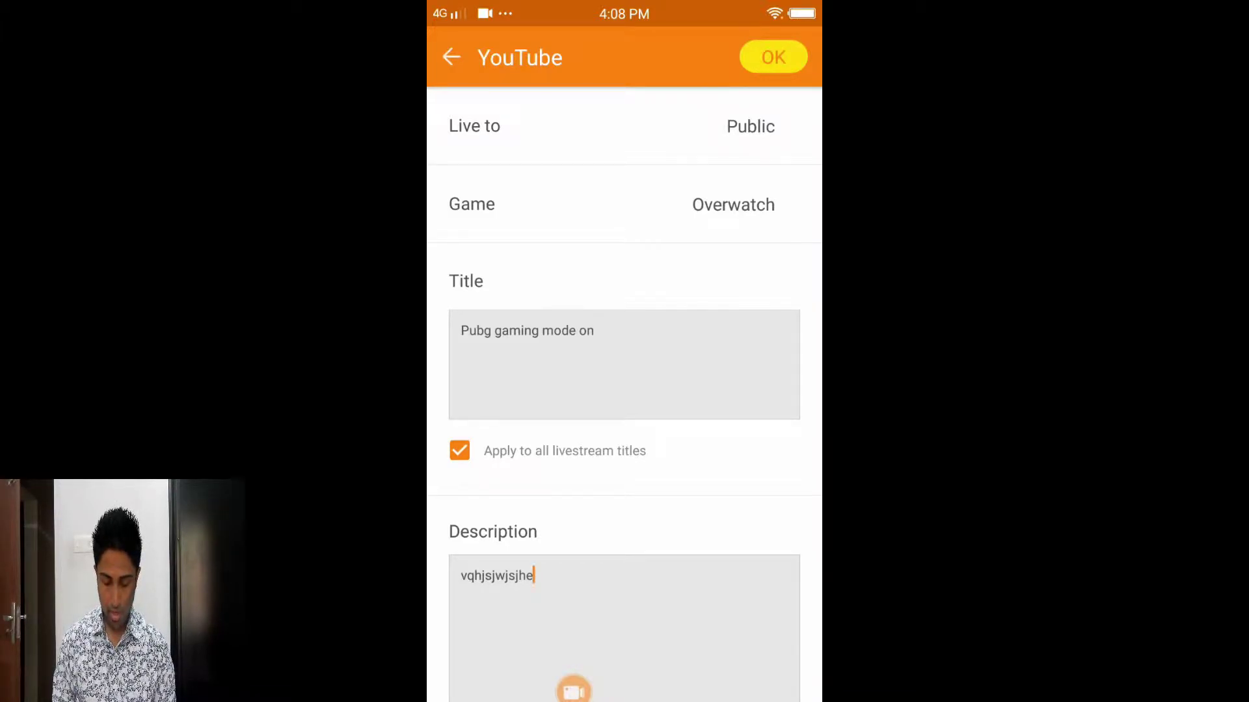
{"action": "left_click", "coordinate": [459, 451]}
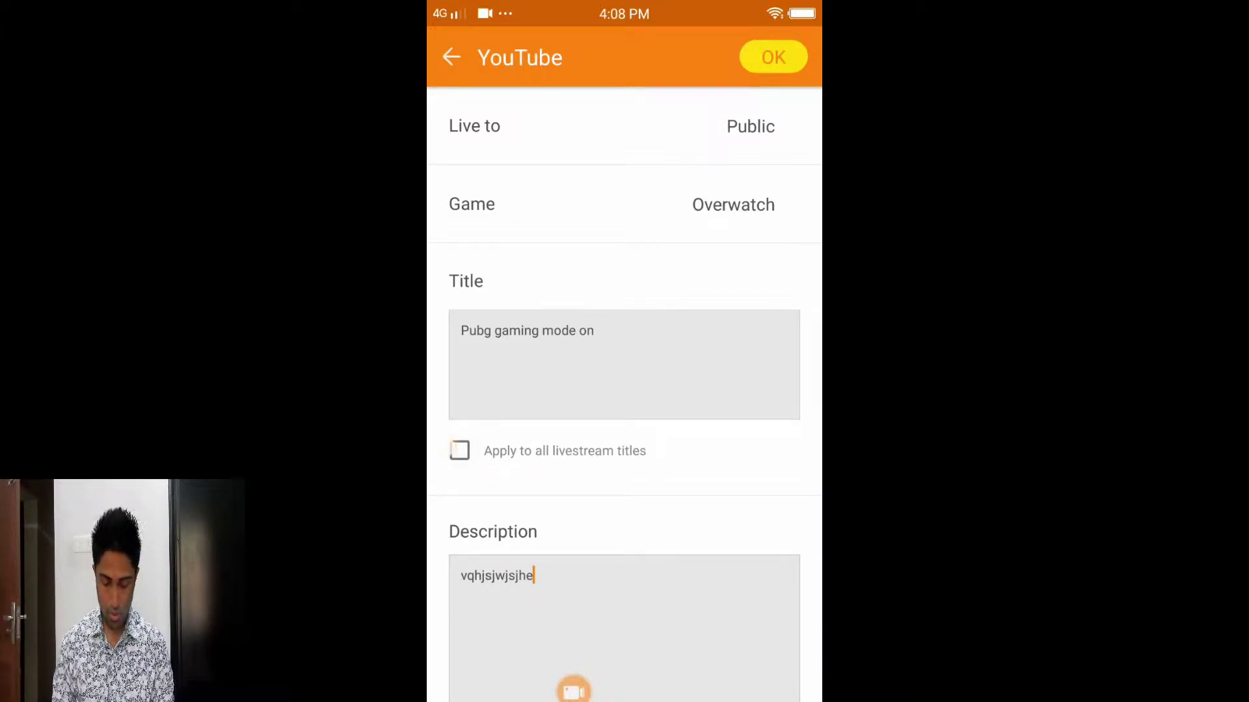
{"action": "left_click", "coordinate": [459, 451]}
{"action": "left_click", "coordinate": [773, 57]}
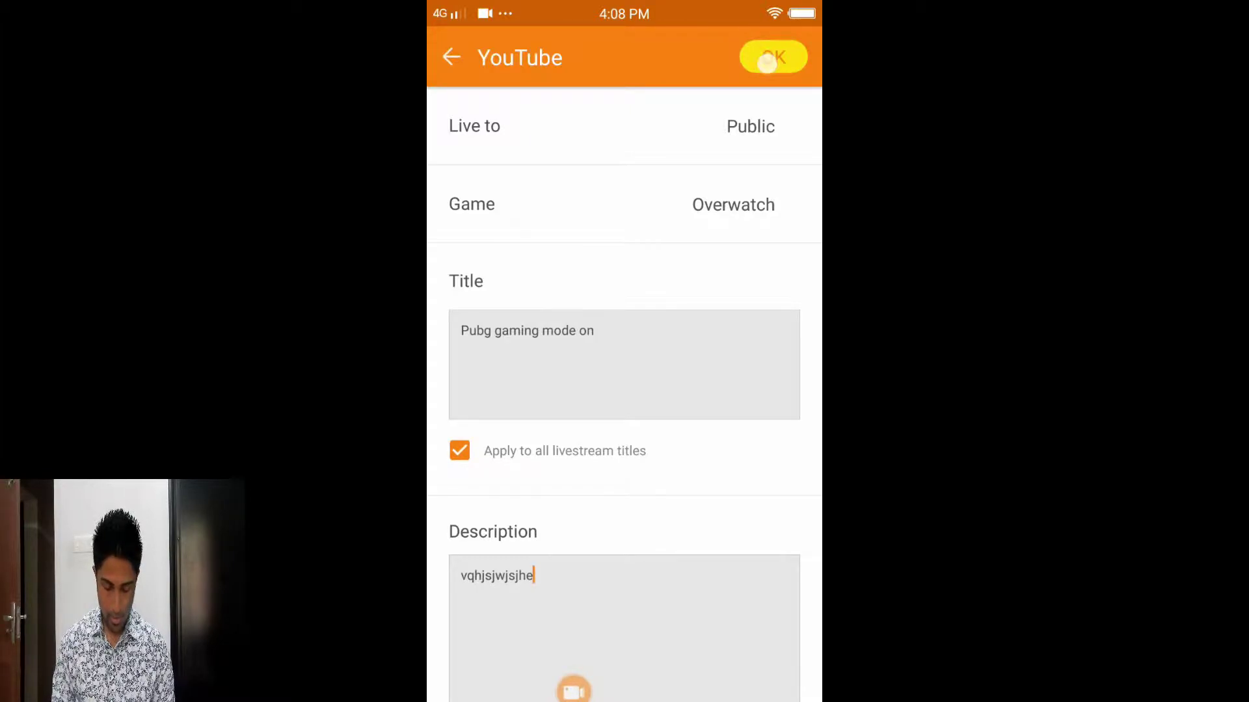
{"action": "left_click", "coordinate": [571, 345]}
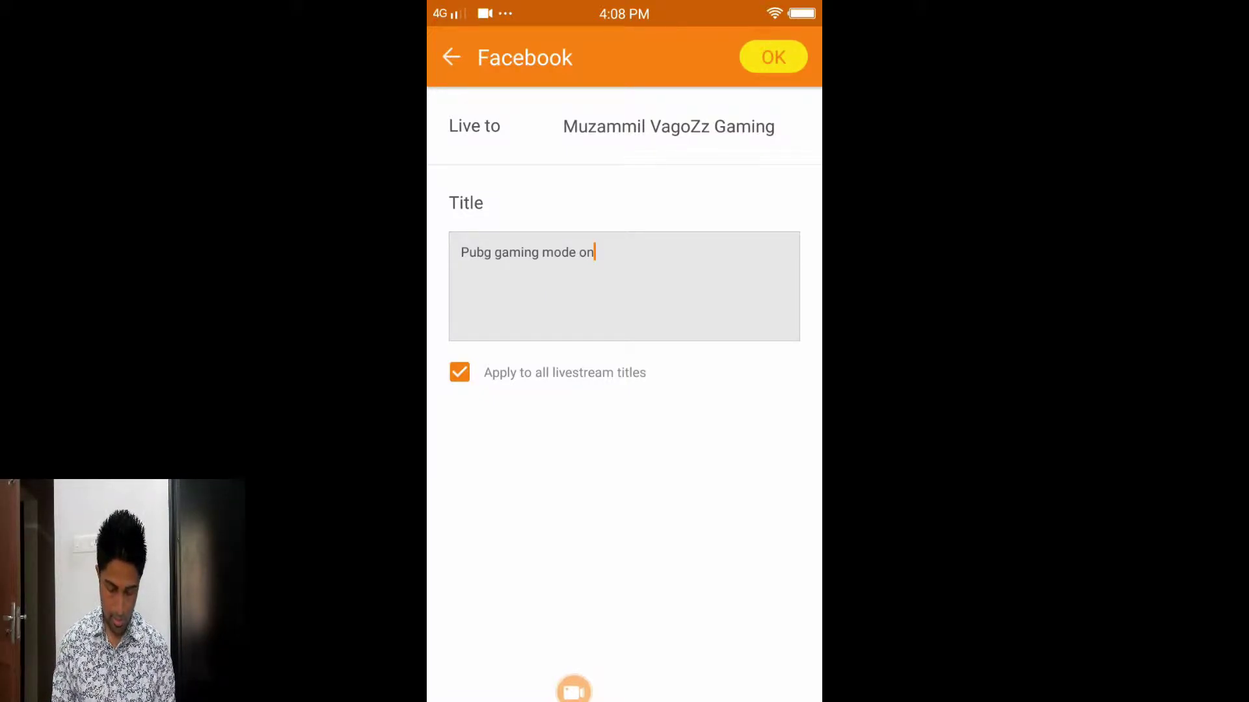
{"action": "left_click", "coordinate": [773, 57]}
{"action": "left_click", "coordinate": [571, 464]}
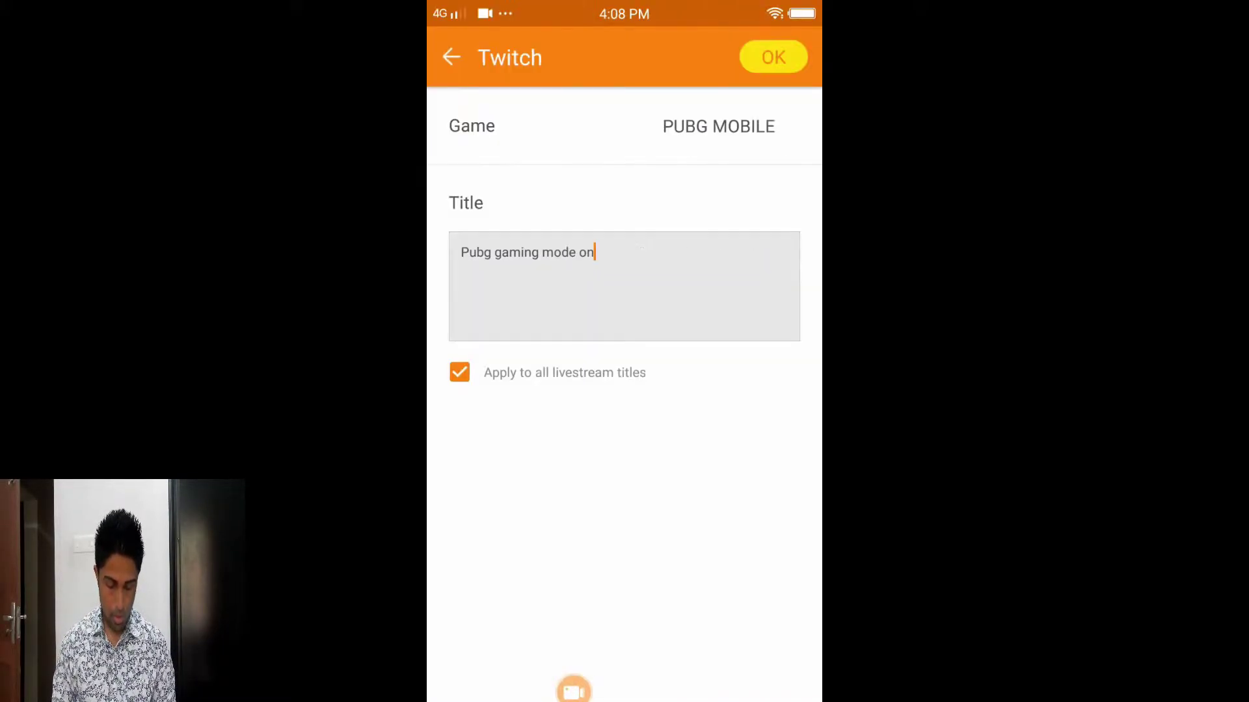
{"action": "left_click", "coordinate": [624, 126]}
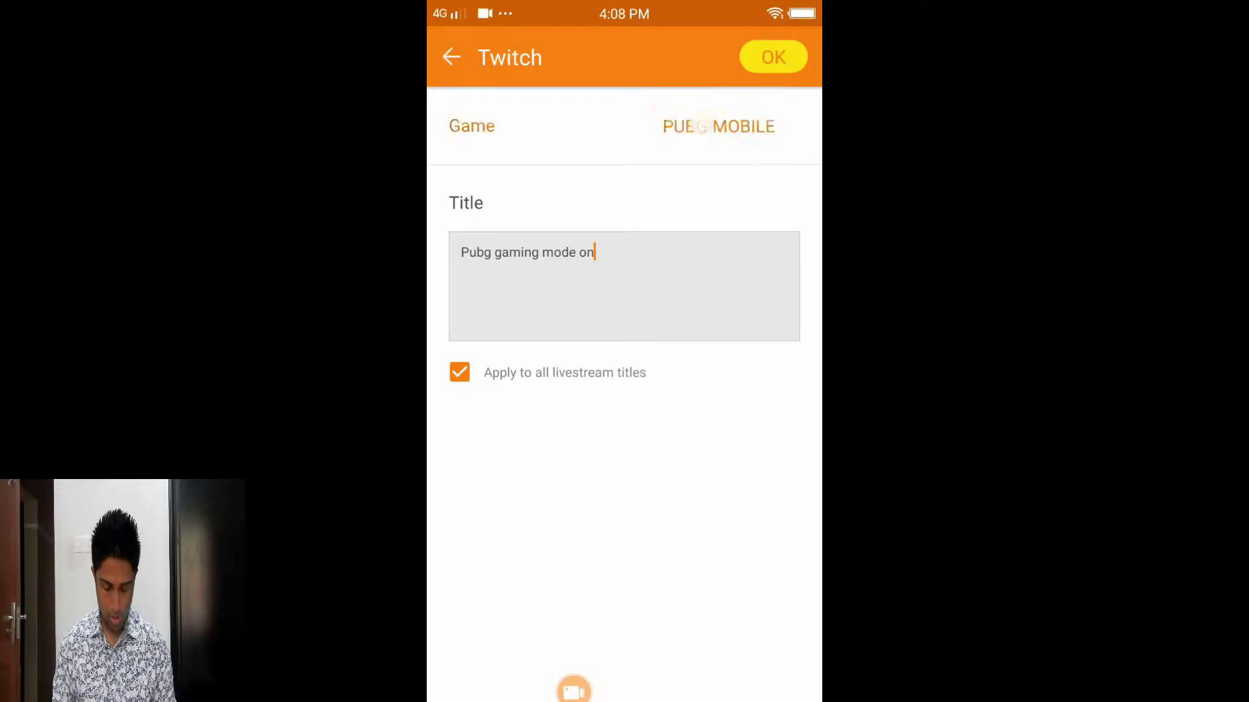
{"action": "type", "text": "t"}
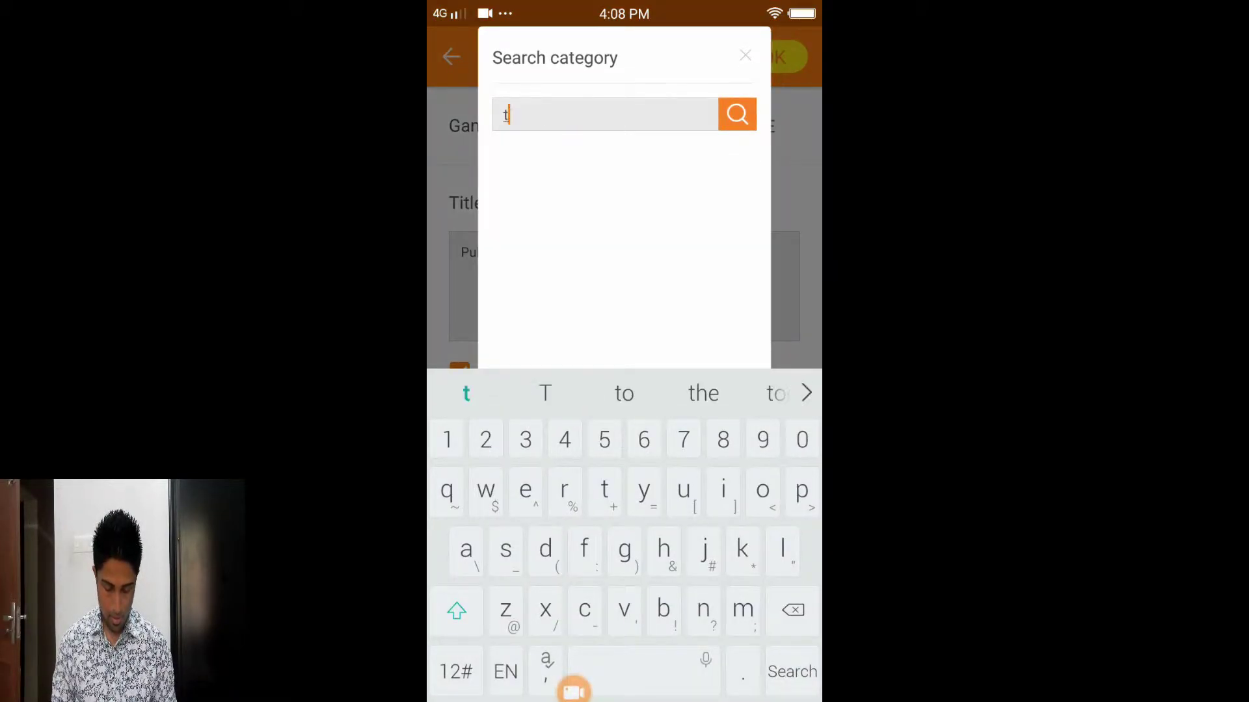
{"action": "type", "text": "puajhamg"}
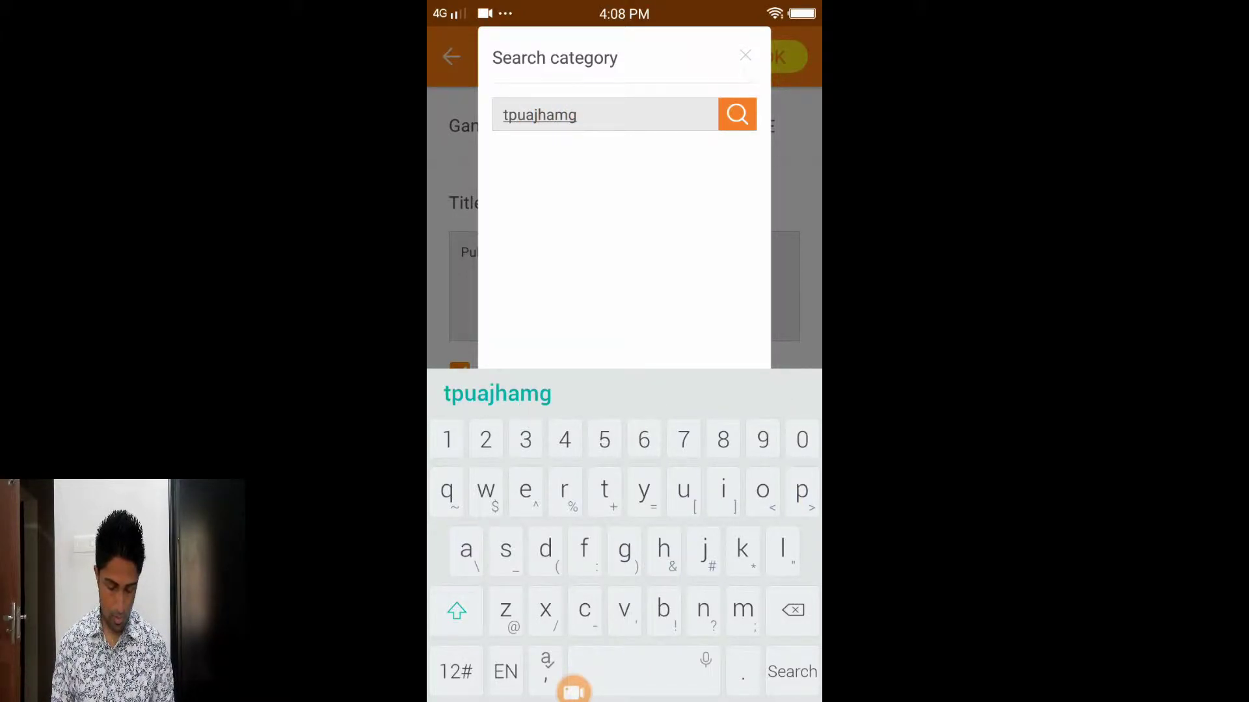
{"action": "key", "text": "Return"}
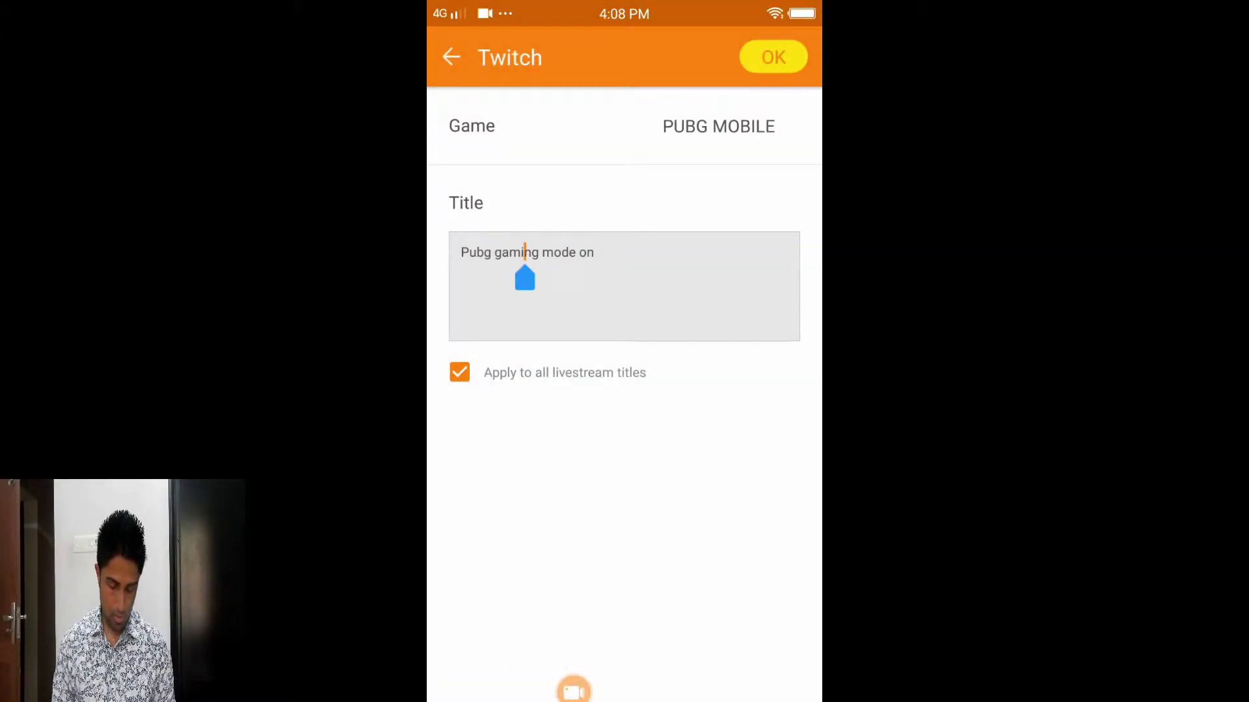
{"action": "left_click", "coordinate": [718, 127]}
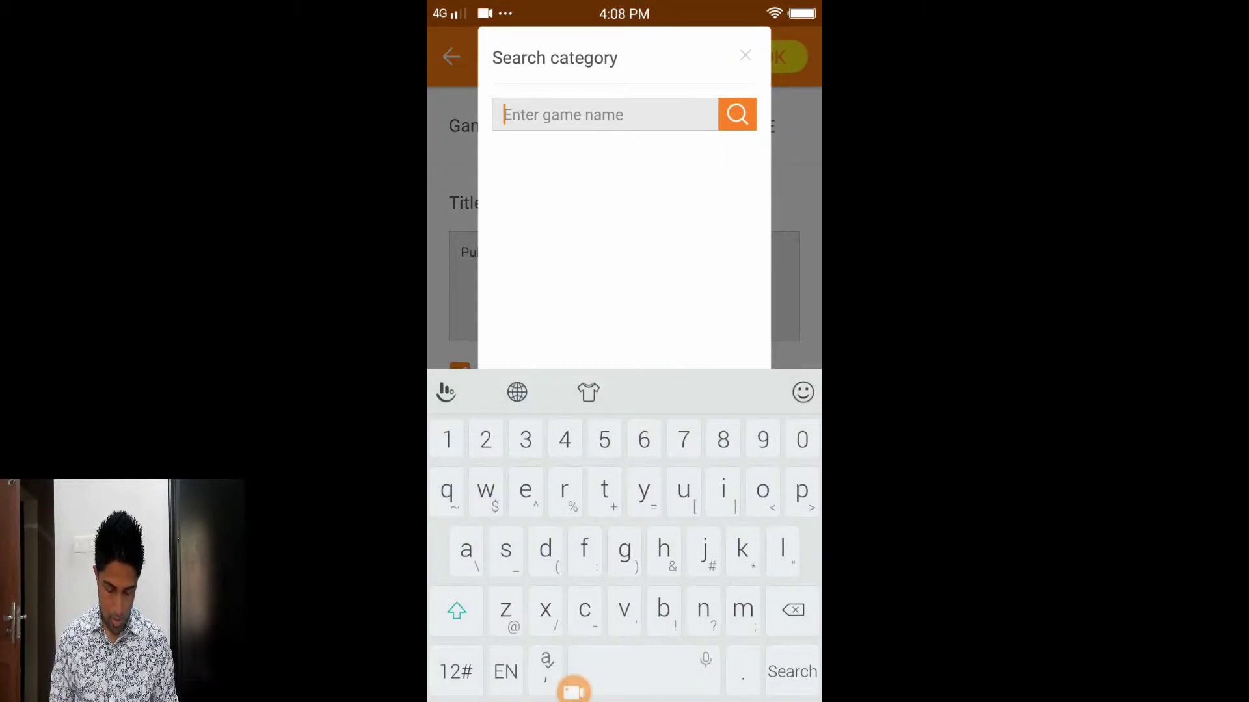
{"action": "type", "text": "fornitwe"}
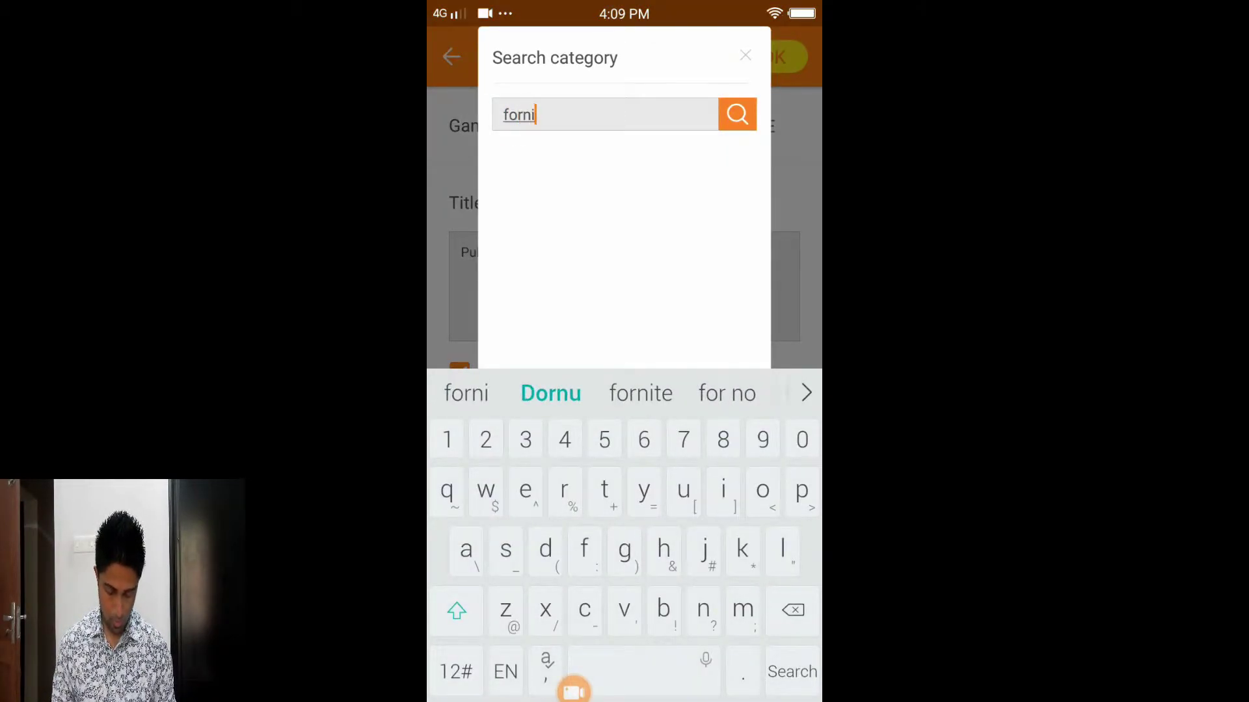
{"action": "key", "text": "Escape"}
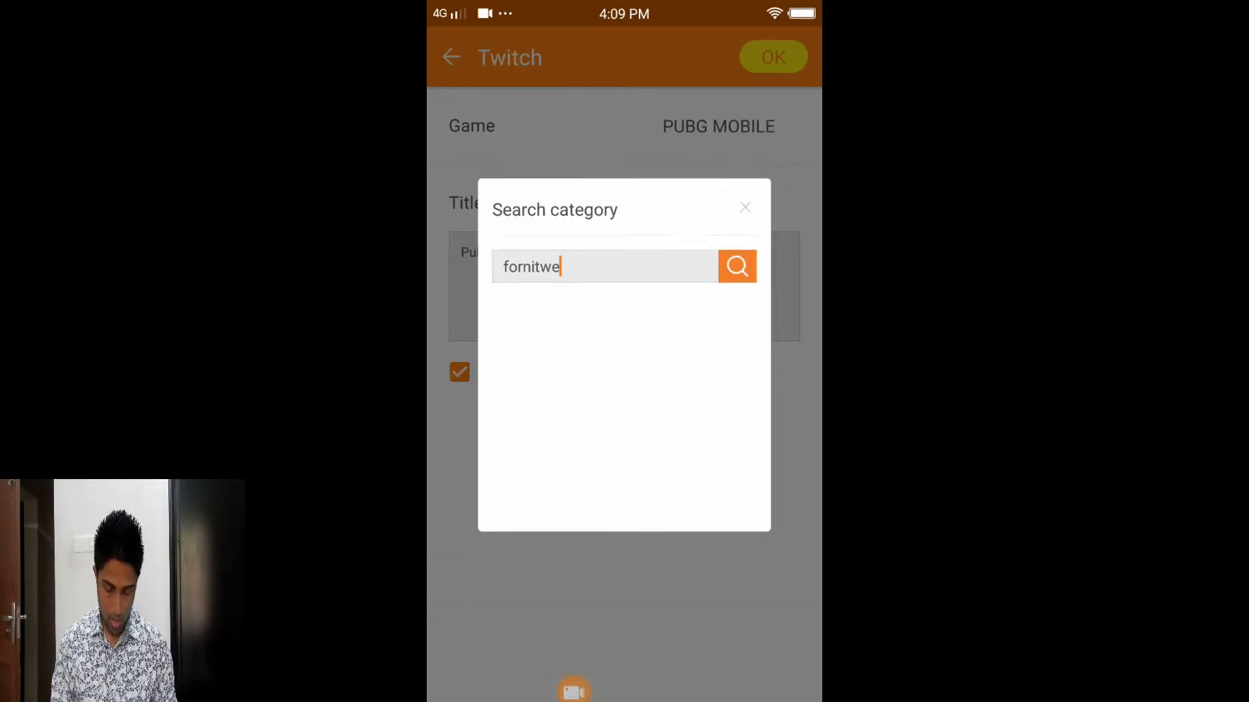
{"action": "key", "text": "Escape"}
{"action": "left_click", "coordinate": [774, 58]}
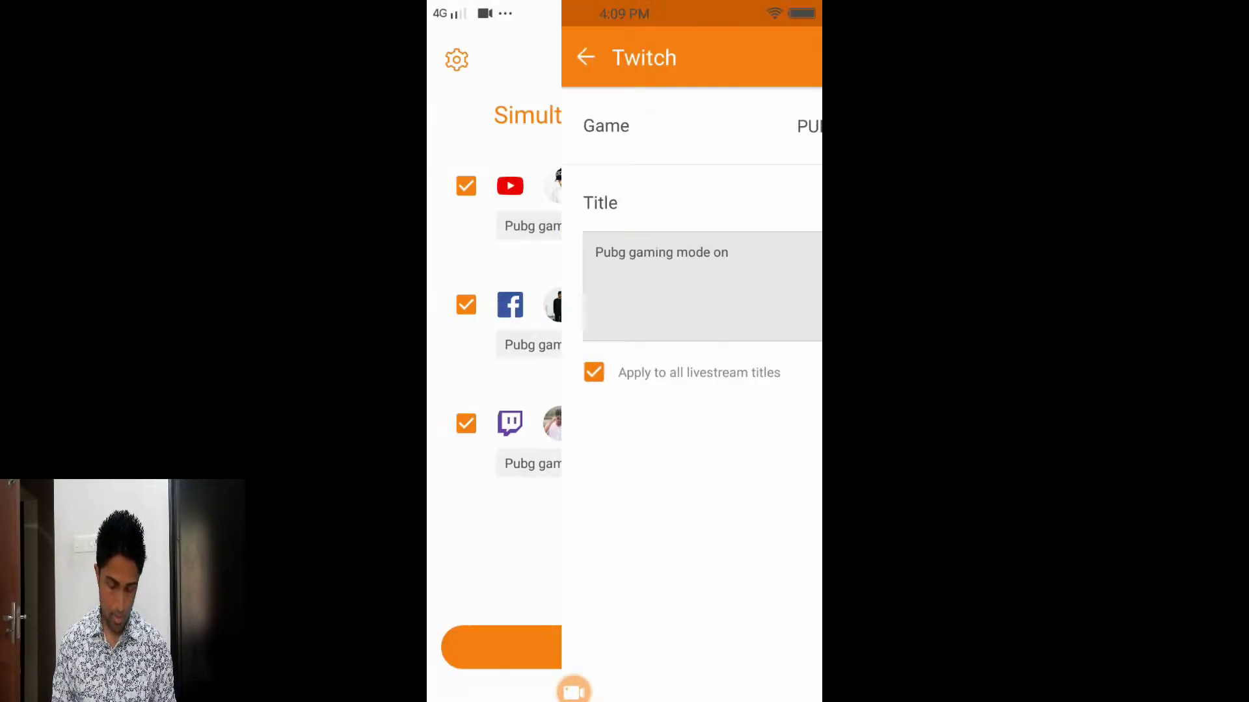